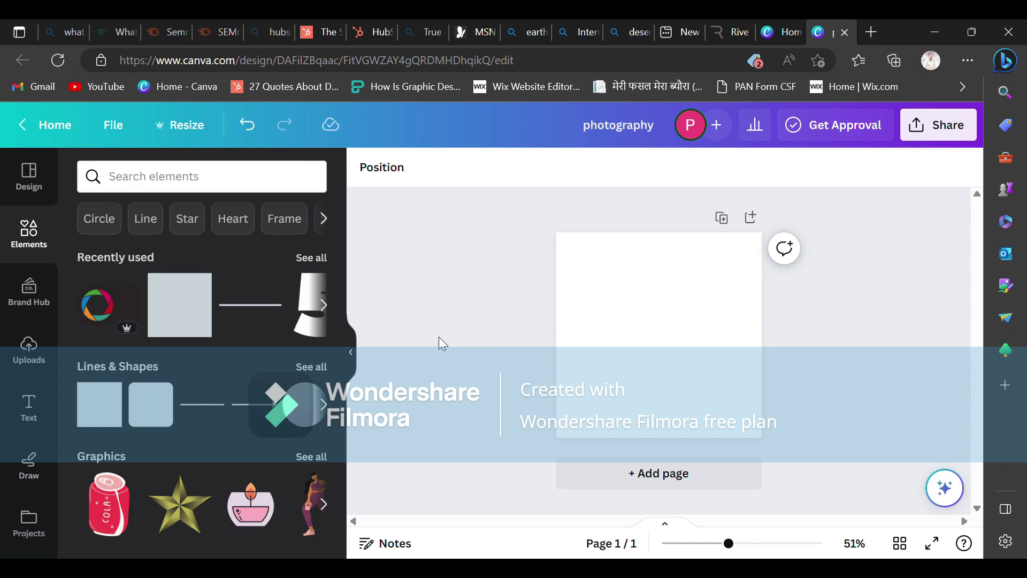
Add a circle shape to the blank page and enlarge it to about two thirds of the page width, centred
{"action": "left_click", "coordinate": [323, 404]}
{"action": "left_click", "coordinate": [100, 405]}
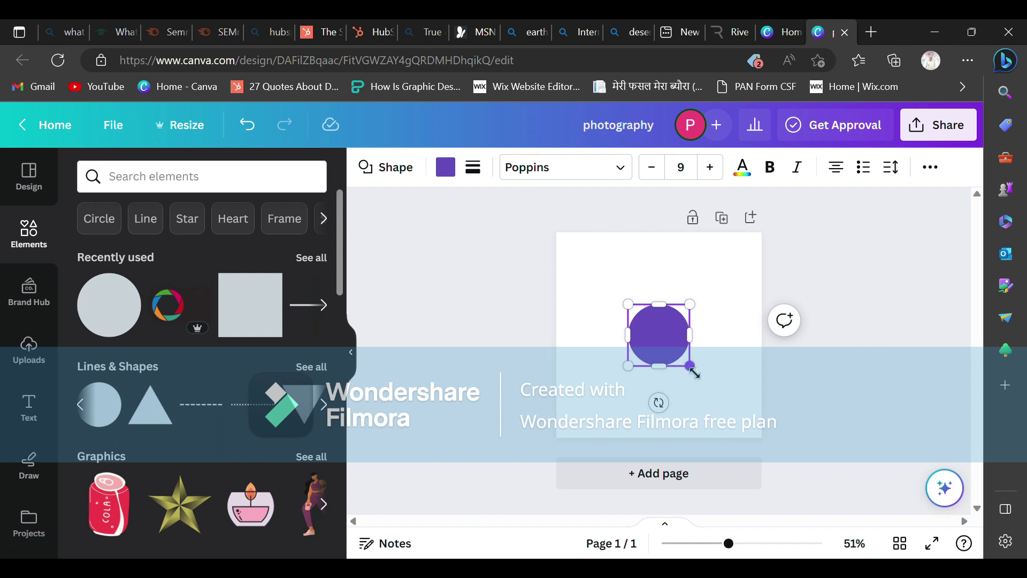
{"action": "left_click", "coordinate": [711, 348]}
{"action": "left_click", "coordinate": [670, 347]}
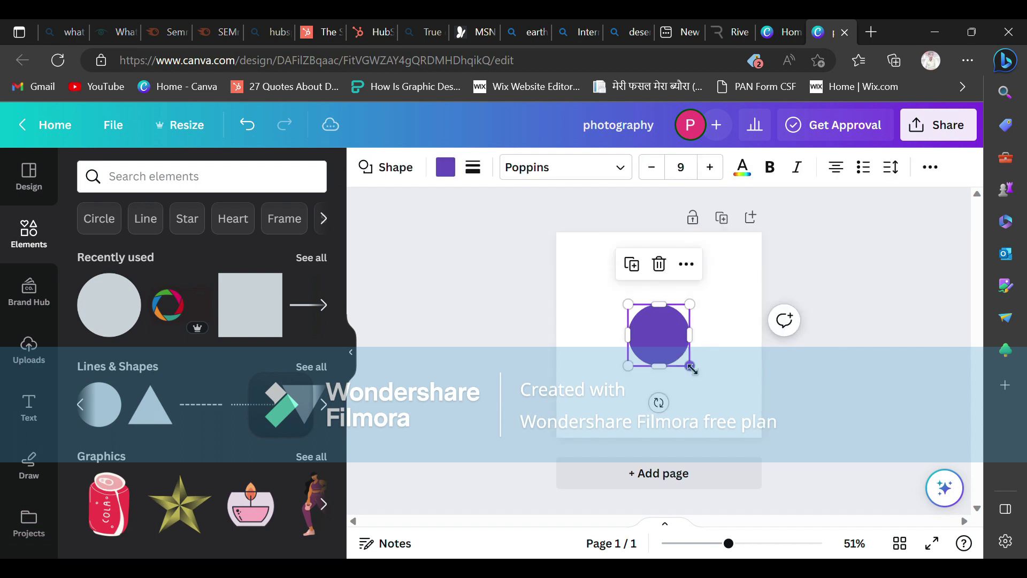
{"action": "left_click_drag", "start_coordinate": [692, 369], "coordinate": [672, 355]}
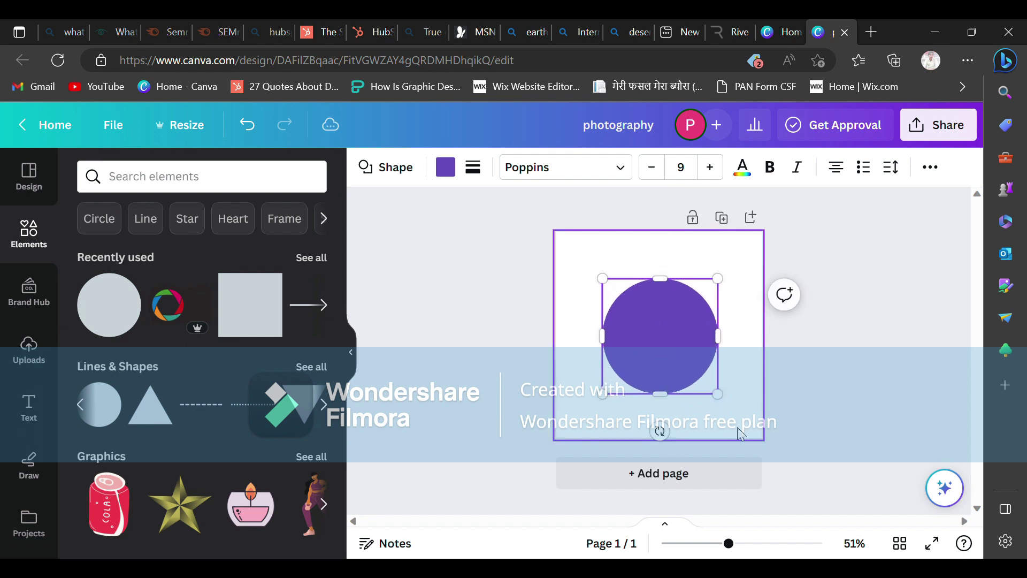
{"action": "left_click_drag", "start_coordinate": [716, 392], "coordinate": [698, 369]}
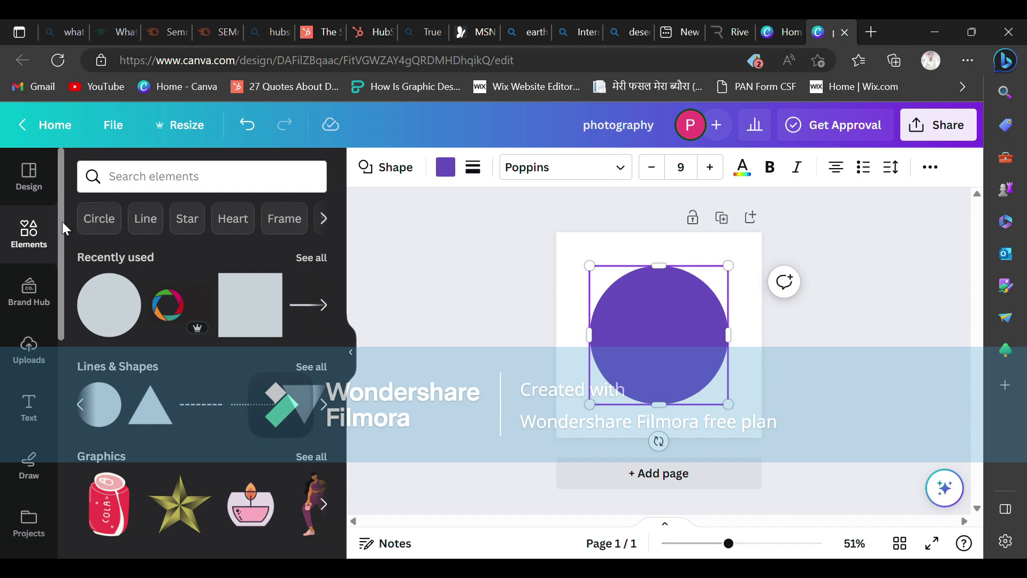
Search the elements for "photography logo icon" and show all the matching graphics
{"action": "left_click", "coordinate": [96, 177]}
{"action": "type", "text": "phot"}
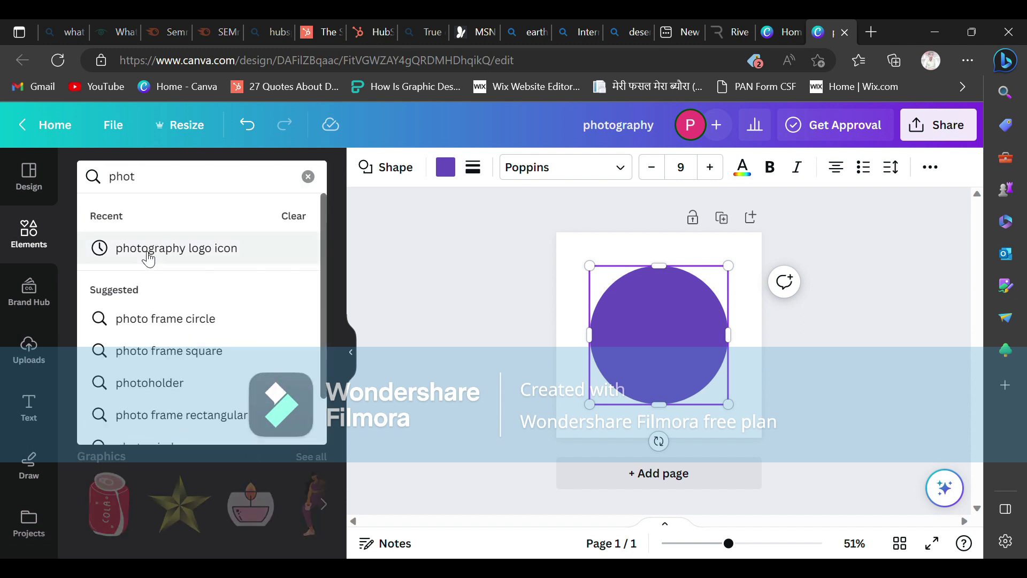
{"action": "key", "text": "Return"}
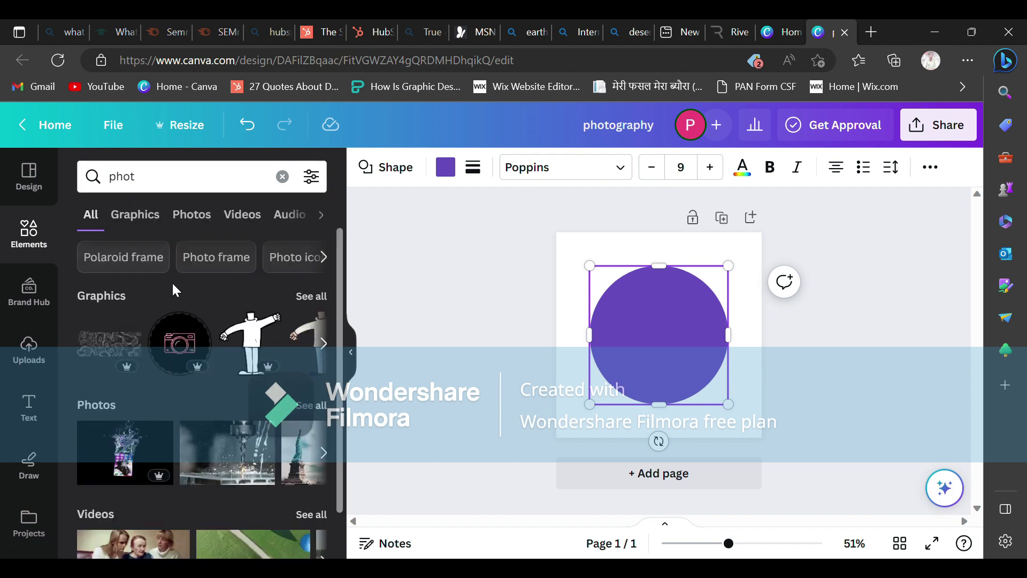
{"action": "left_click", "coordinate": [178, 187]}
{"action": "left_click", "coordinate": [166, 248]}
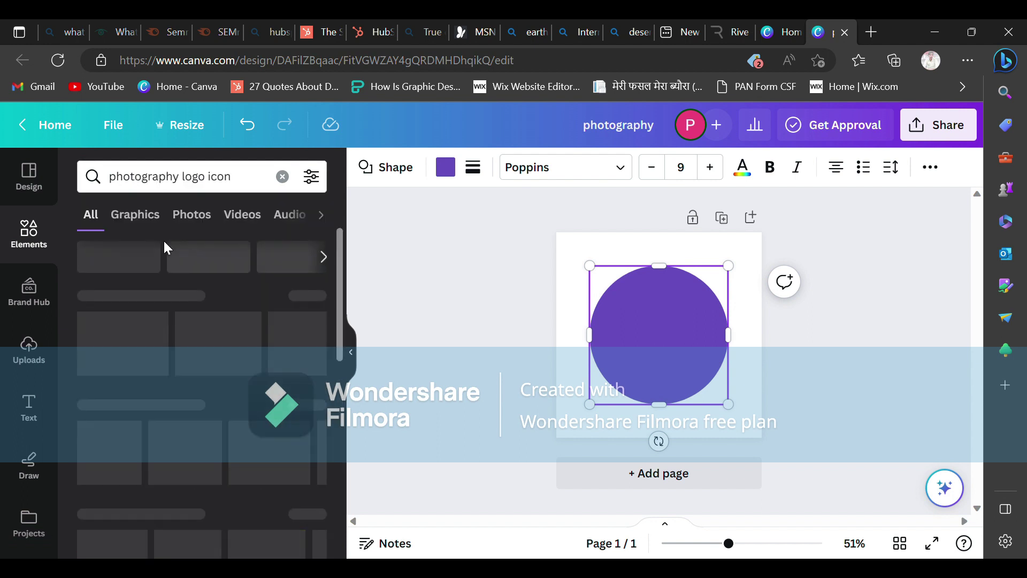
{"action": "left_click", "coordinate": [311, 298]}
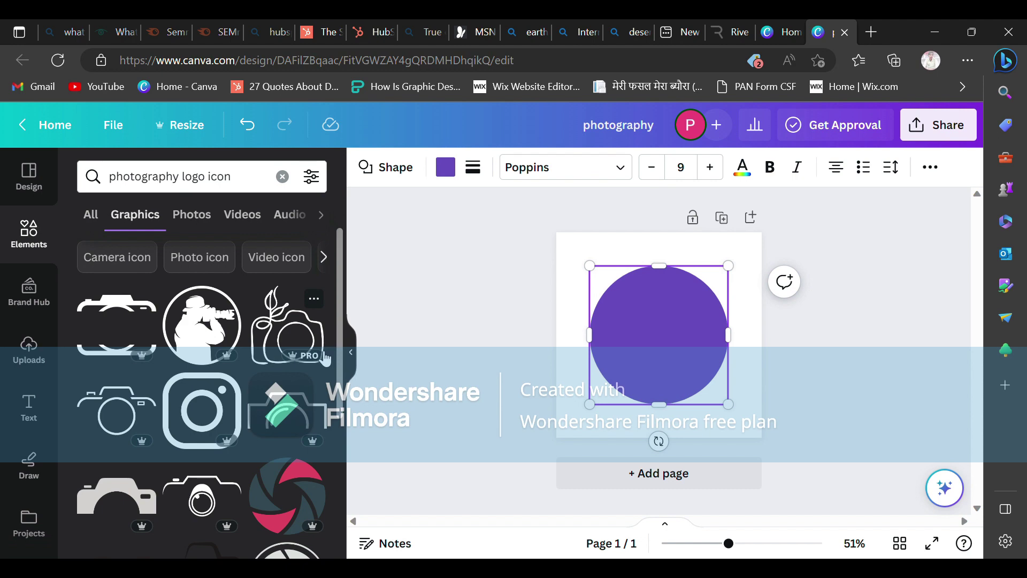
Place the simple camera outline graphic with the arched lens on the circle's upper half, centre it and enlarge it to nearly the circle's width
{"action": "scroll", "coordinate": [325, 357], "scroll_direction": "down", "scroll_amount": 10}
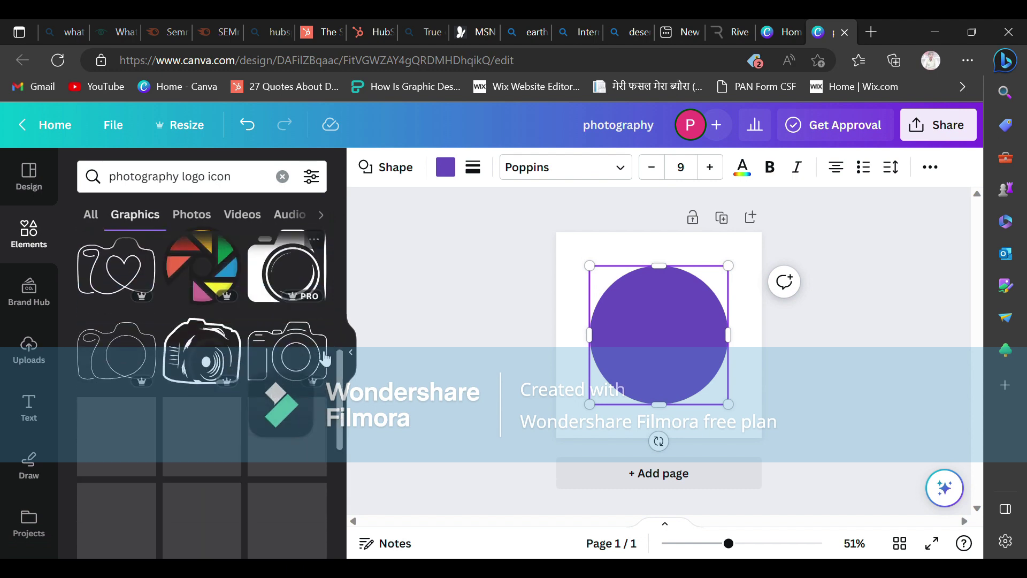
{"action": "scroll", "coordinate": [325, 358], "scroll_direction": "down", "scroll_amount": 3}
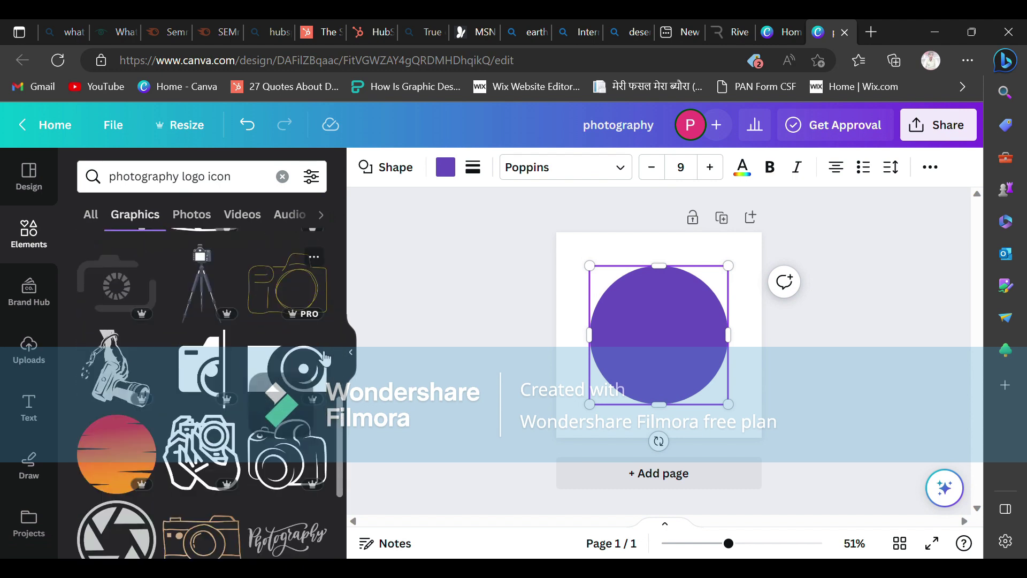
{"action": "scroll", "coordinate": [325, 357], "scroll_direction": "down", "scroll_amount": 6}
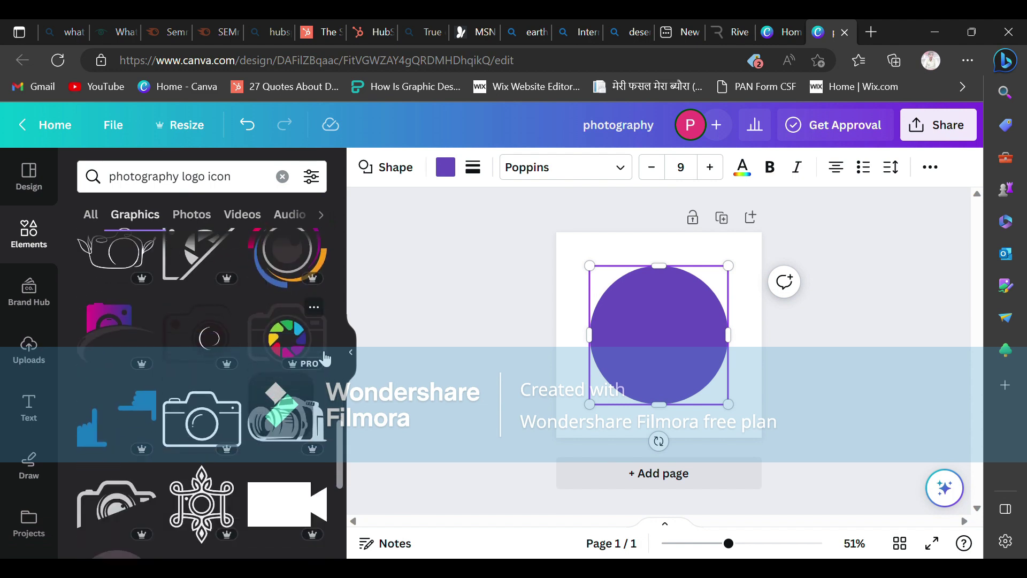
{"action": "scroll", "coordinate": [325, 357], "scroll_direction": "down", "scroll_amount": 5}
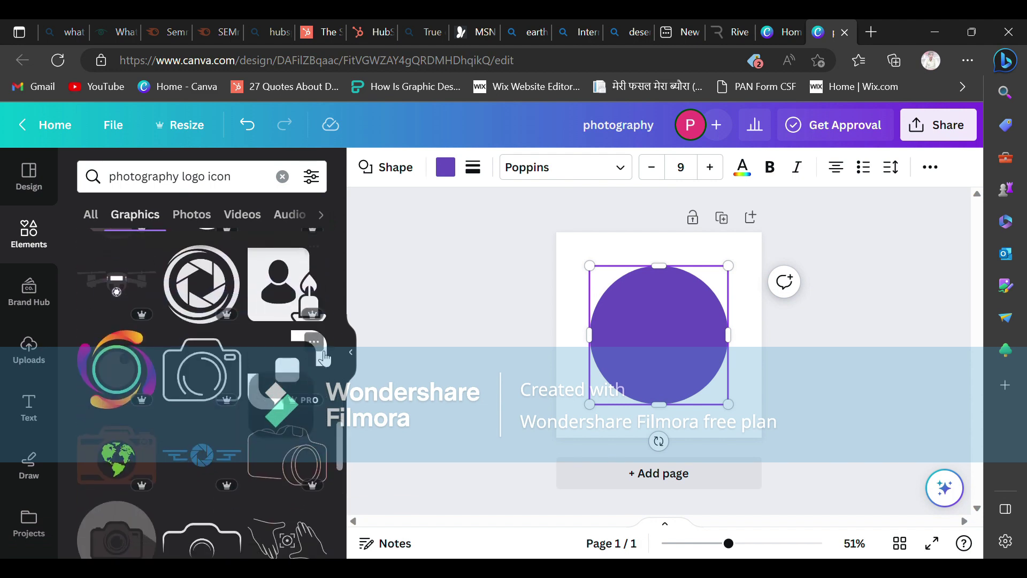
{"action": "scroll", "coordinate": [324, 357], "scroll_direction": "down", "scroll_amount": 5}
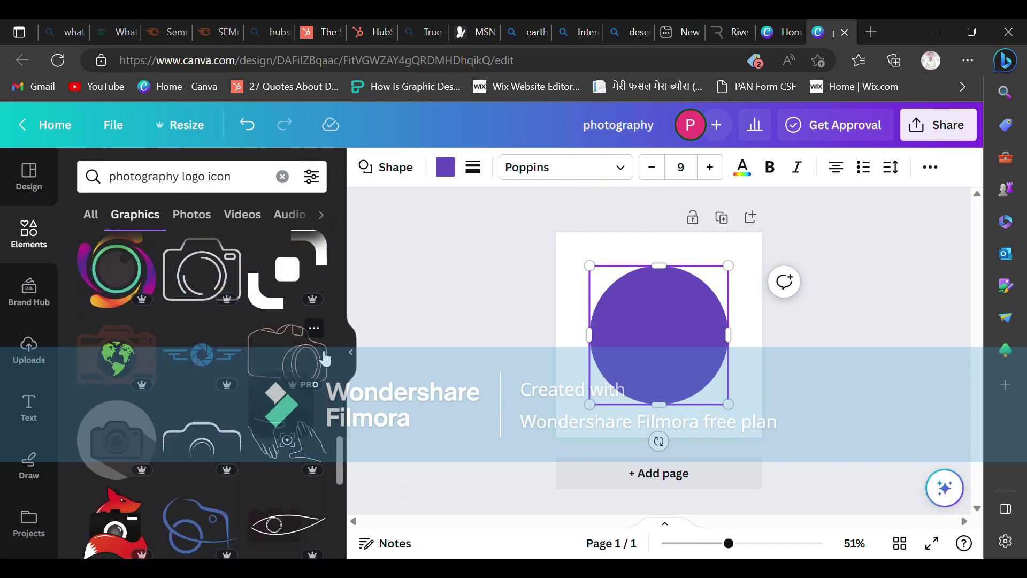
{"action": "scroll", "coordinate": [325, 357], "scroll_direction": "down", "scroll_amount": 3}
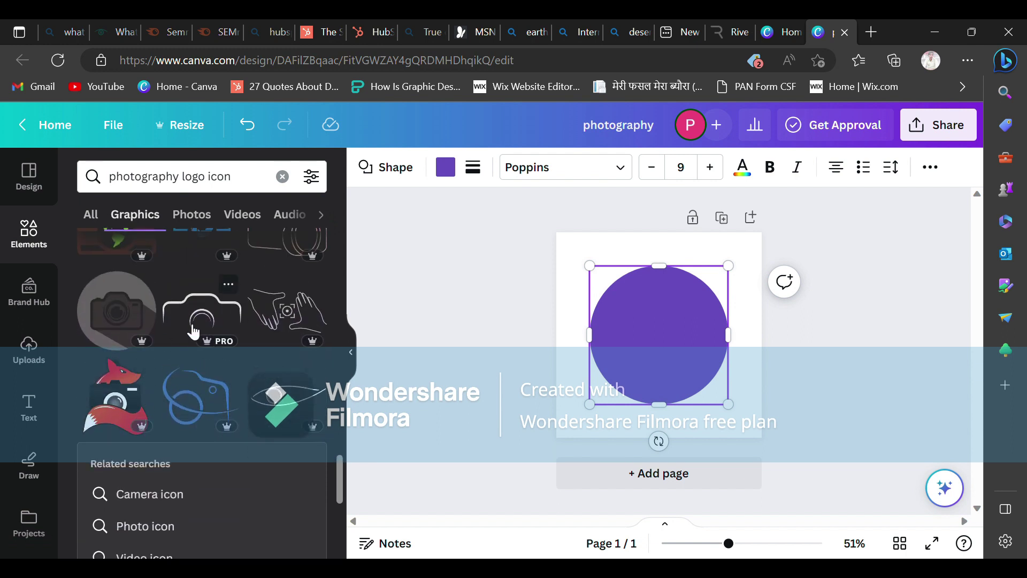
{"action": "left_click_drag", "start_coordinate": [201, 324], "coordinate": [645, 337]}
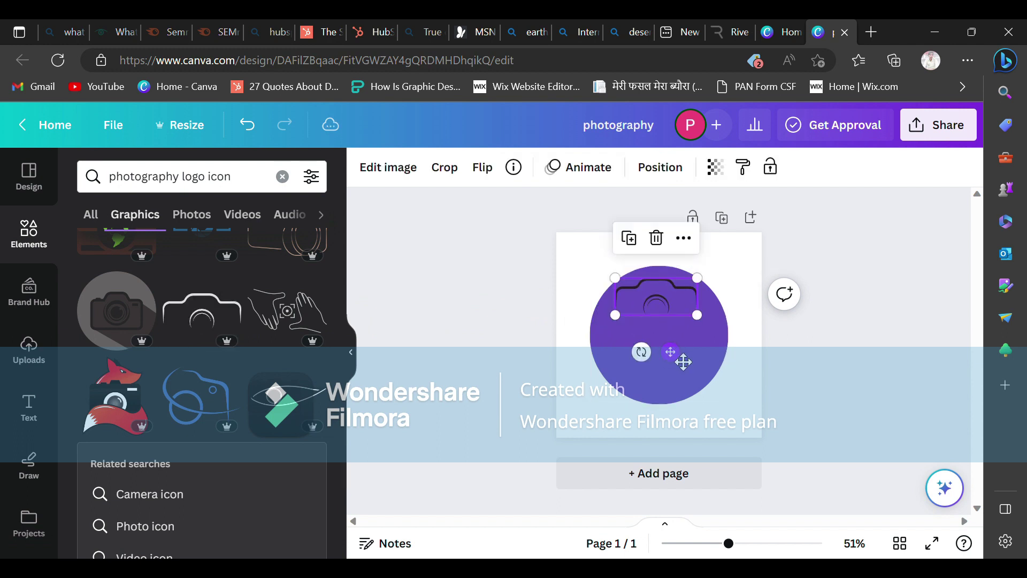
{"action": "left_click", "coordinate": [702, 360]}
{"action": "left_click", "coordinate": [666, 311]}
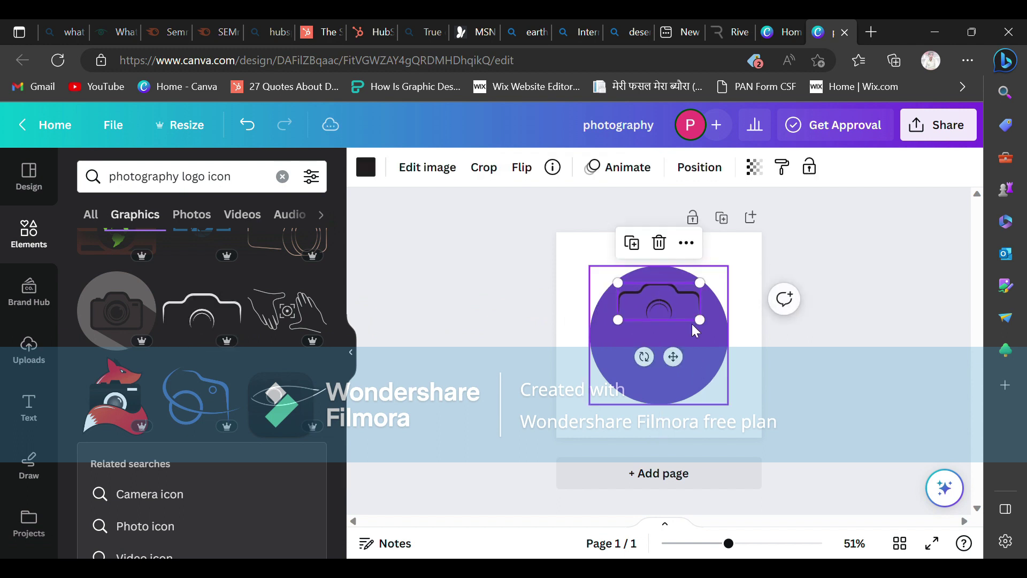
{"action": "left_click_drag", "start_coordinate": [719, 332], "coordinate": [685, 324]}
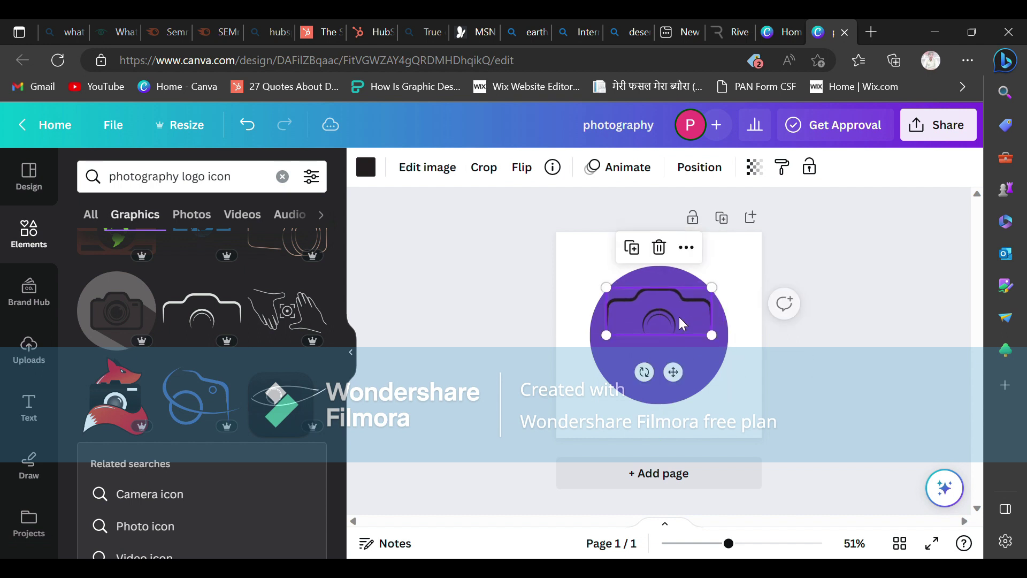
{"action": "left_click", "coordinate": [733, 303]}
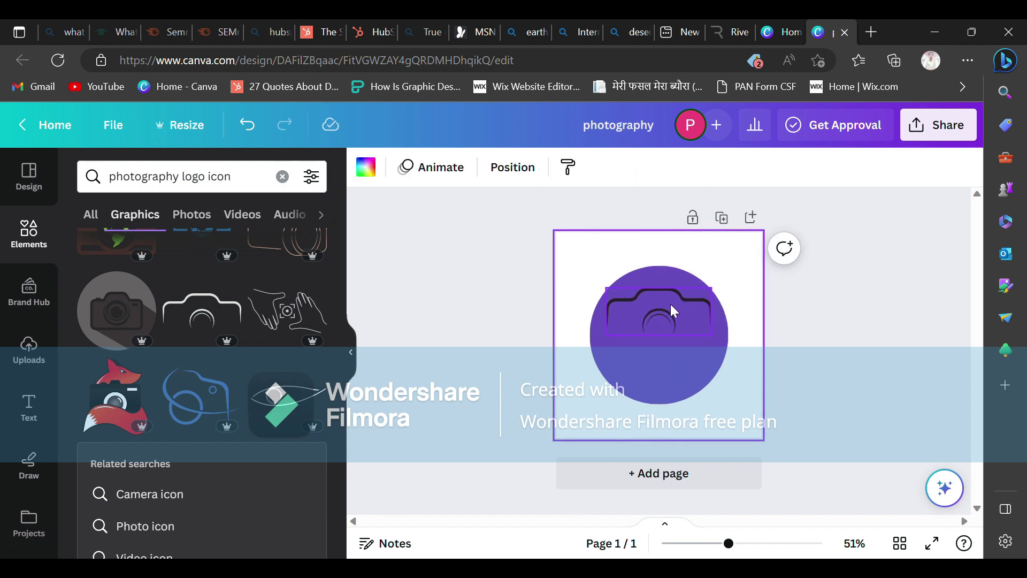
Recolour the circle with the black document colour and the camera outline with white
{"action": "left_click", "coordinate": [376, 172]}
{"action": "left_click", "coordinate": [613, 385]}
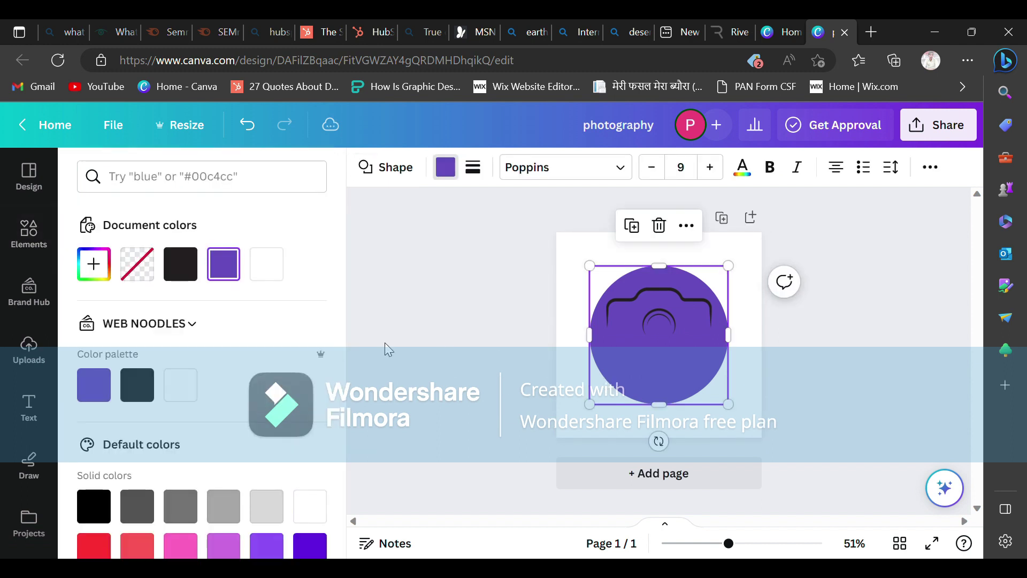
{"action": "left_click", "coordinate": [180, 263]}
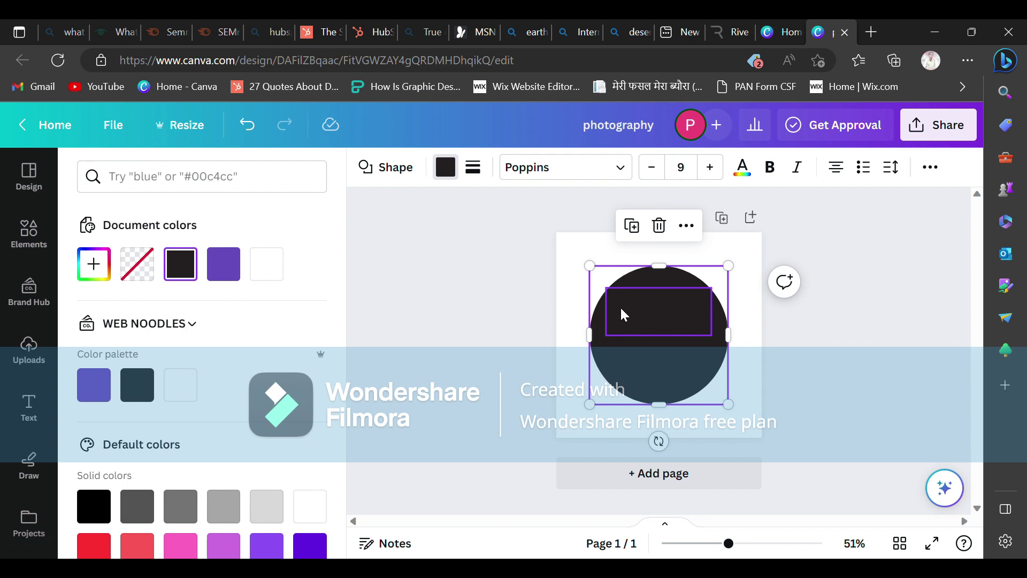
{"action": "left_click", "coordinate": [650, 303]}
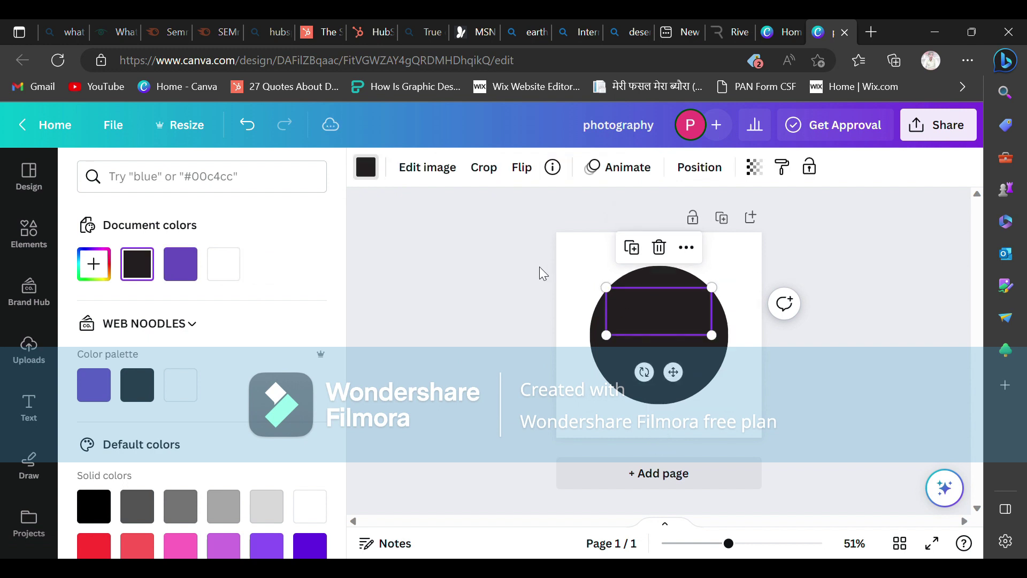
{"action": "left_click", "coordinate": [219, 278]}
{"action": "left_click", "coordinate": [489, 309]}
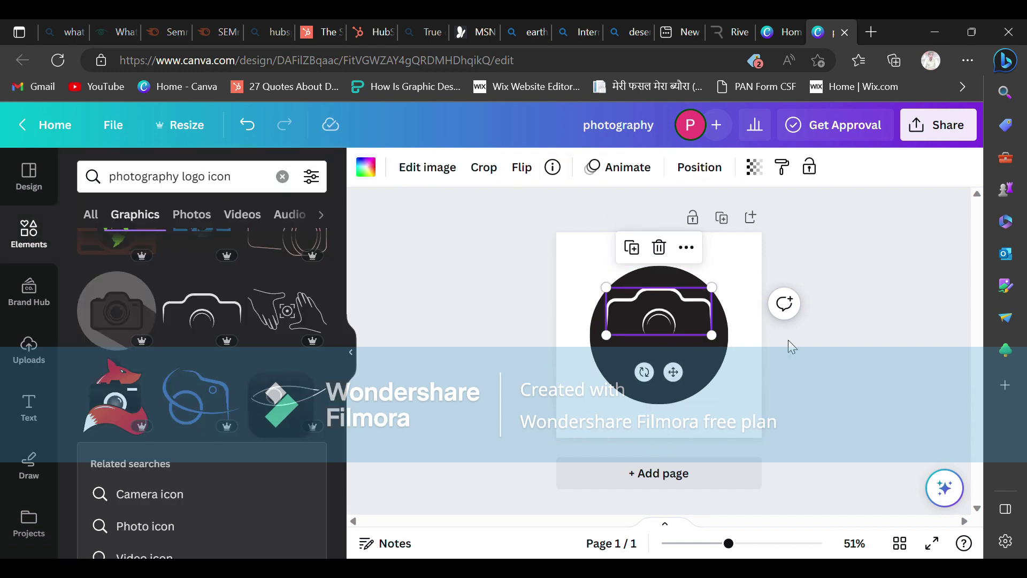
{"action": "left_click", "coordinate": [738, 348]}
{"action": "left_click", "coordinate": [675, 313]}
Browse further through the photography logo icon graphics for other camera and lens designs
{"action": "scroll", "coordinate": [318, 351], "scroll_direction": "down", "scroll_amount": 3}
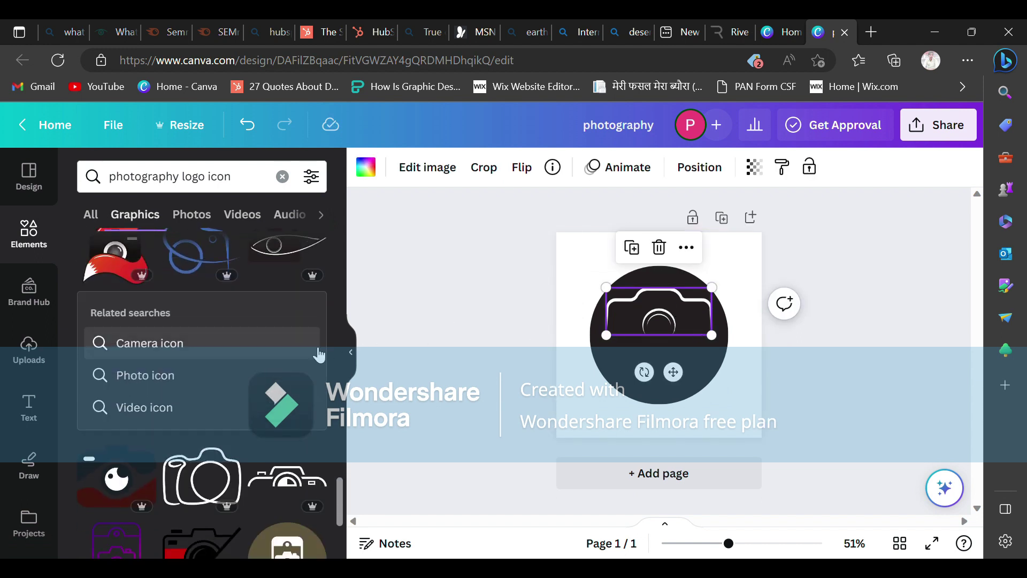
{"action": "scroll", "coordinate": [318, 353], "scroll_direction": "down", "scroll_amount": 4}
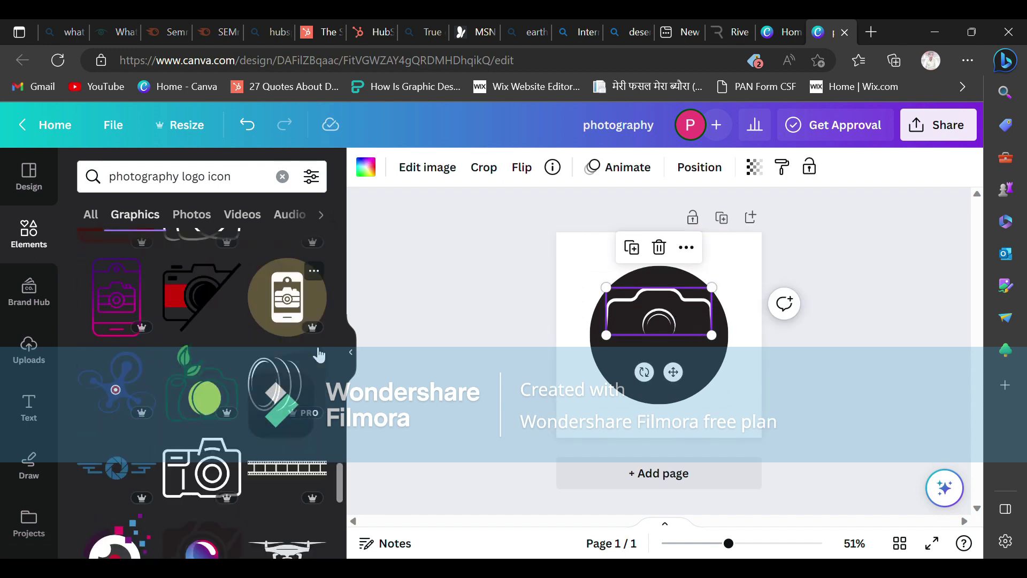
{"action": "scroll", "coordinate": [319, 355], "scroll_direction": "down", "scroll_amount": 3}
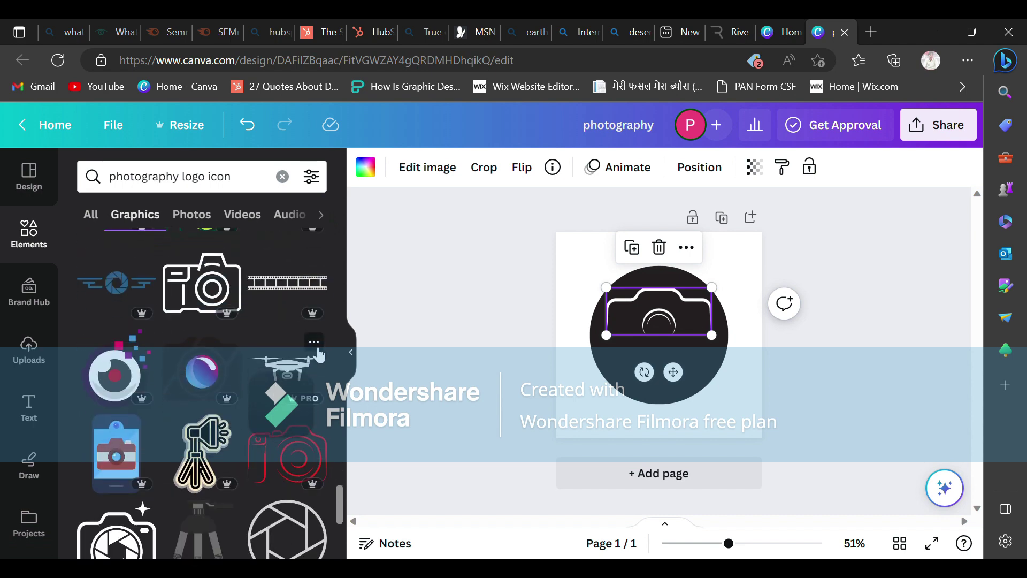
{"action": "scroll", "coordinate": [319, 354], "scroll_direction": "down", "scroll_amount": 3}
{"action": "scroll", "coordinate": [319, 355], "scroll_direction": "down", "scroll_amount": 5}
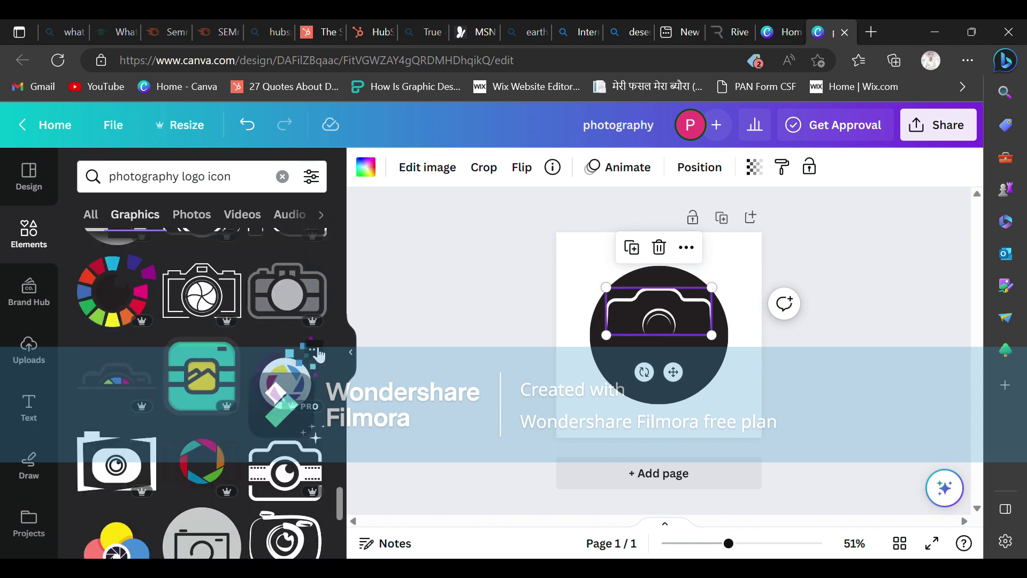
{"action": "scroll", "coordinate": [318, 354], "scroll_direction": "down", "scroll_amount": 4}
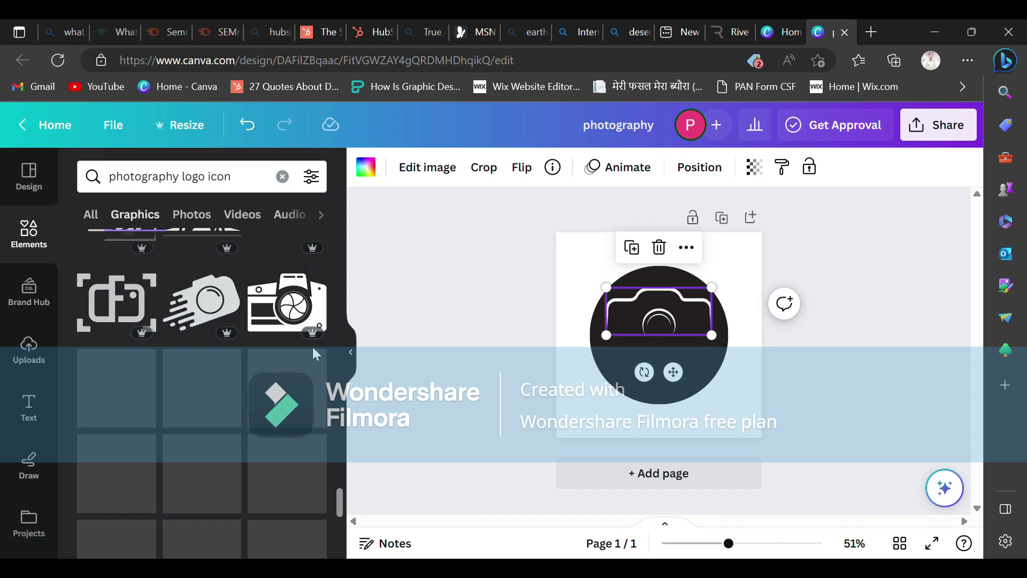
{"action": "scroll", "coordinate": [320, 354], "scroll_direction": "down", "scroll_amount": 4}
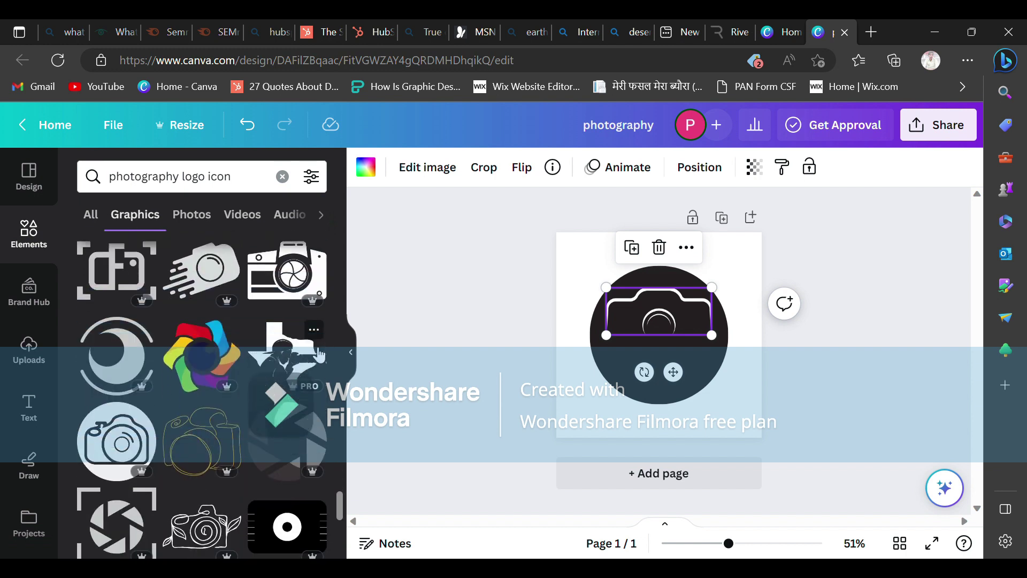
{"action": "scroll", "coordinate": [316, 353], "scroll_direction": "down", "scroll_amount": 5}
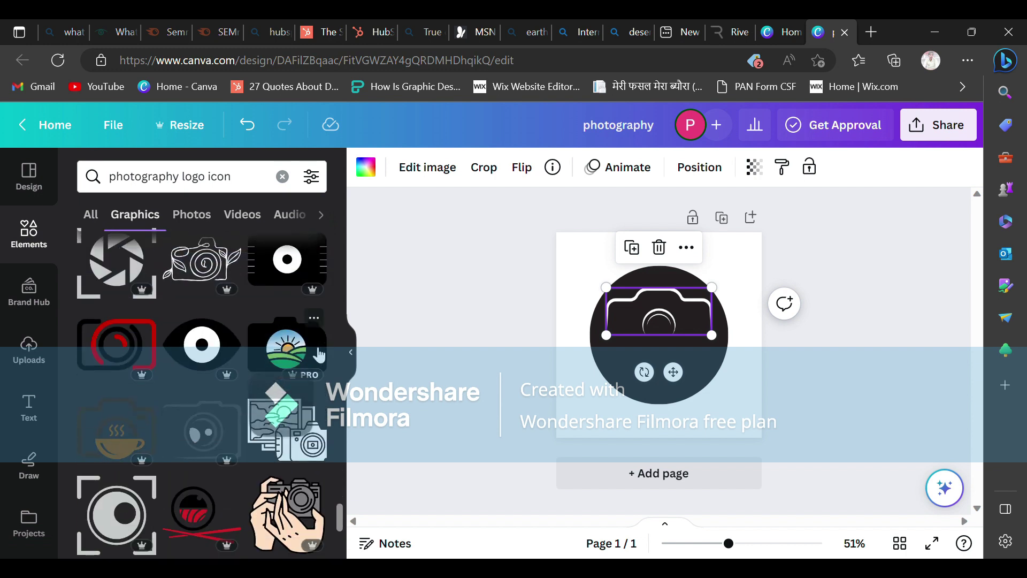
{"action": "scroll", "coordinate": [318, 355], "scroll_direction": "down", "scroll_amount": 5}
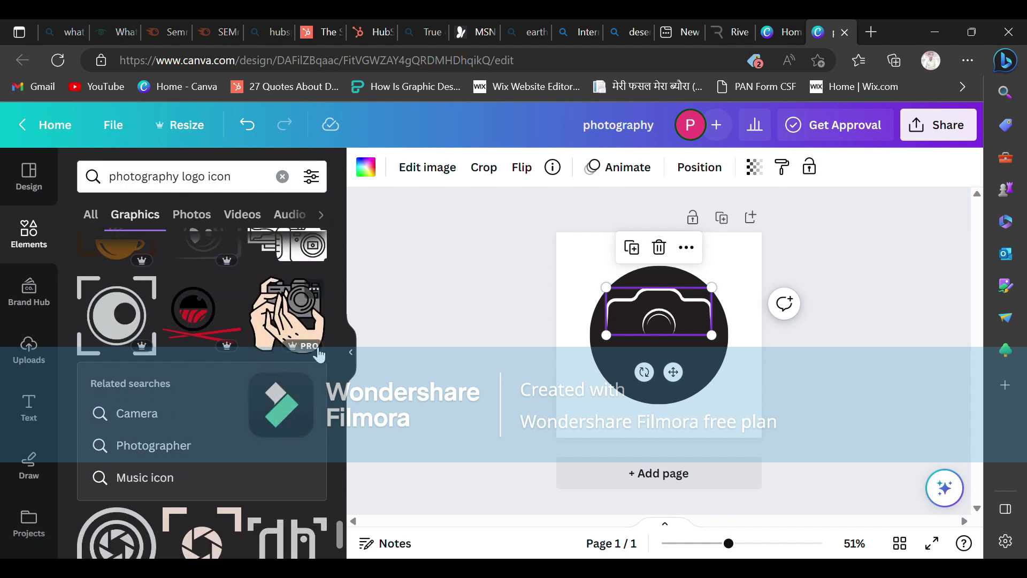
{"action": "scroll", "coordinate": [320, 354], "scroll_direction": "down", "scroll_amount": 1}
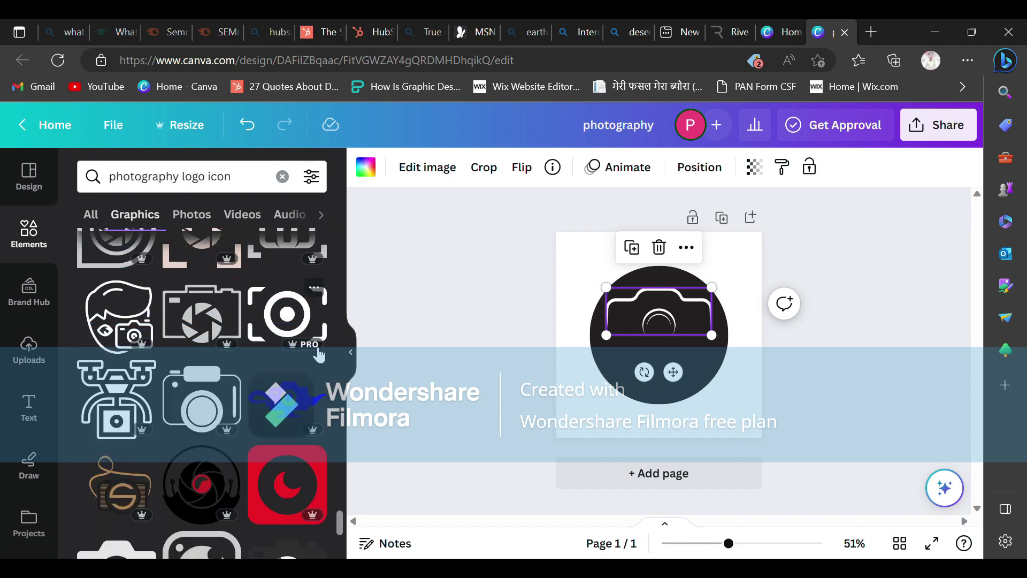
{"action": "left_click", "coordinate": [415, 344]}
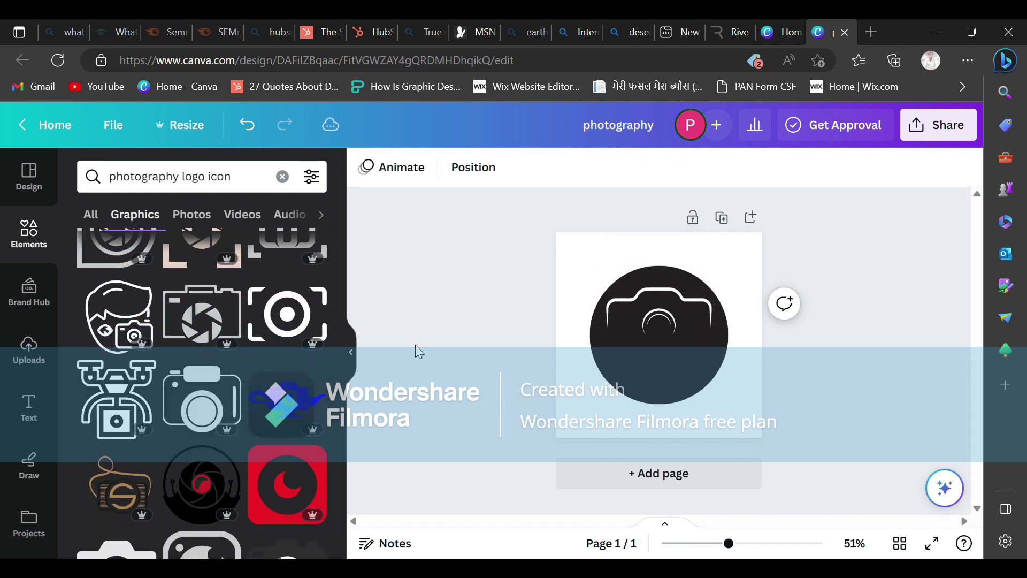
Clear the element search and add a heading just below the black circle with the text "xyz"
{"action": "left_click", "coordinate": [277, 182]}
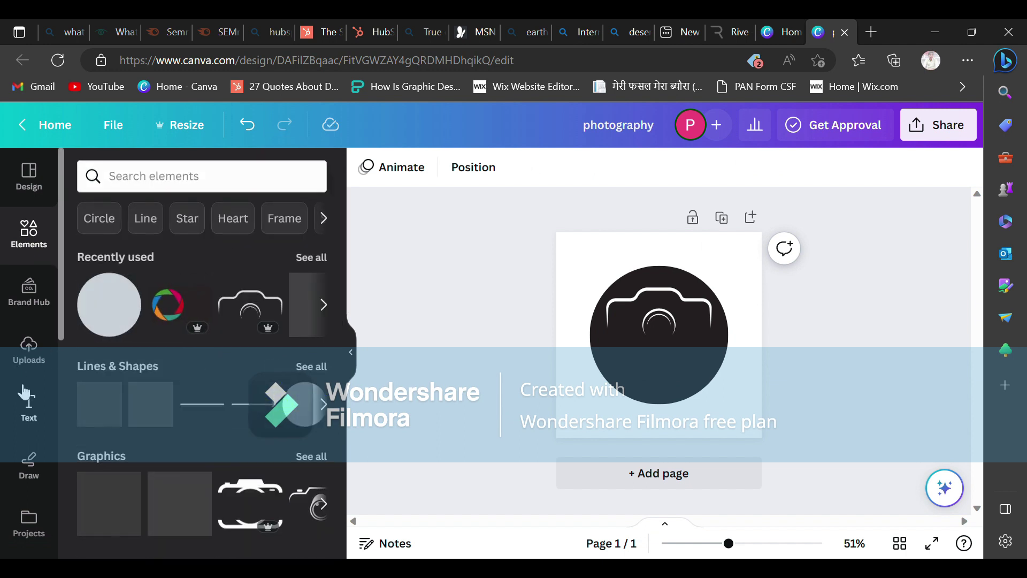
{"action": "left_click", "coordinate": [29, 407]}
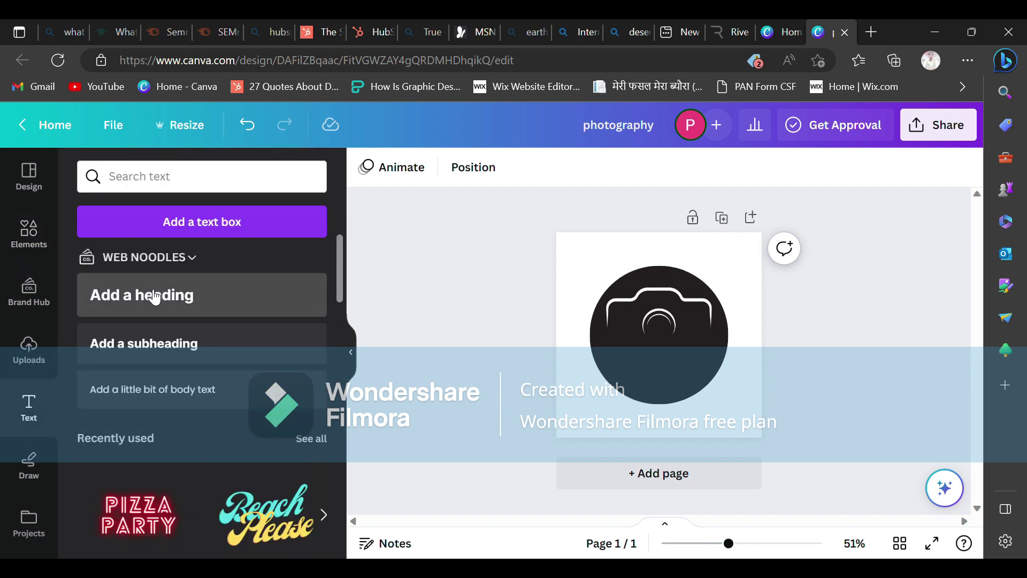
{"action": "left_click_drag", "start_coordinate": [149, 292], "coordinate": [682, 413]}
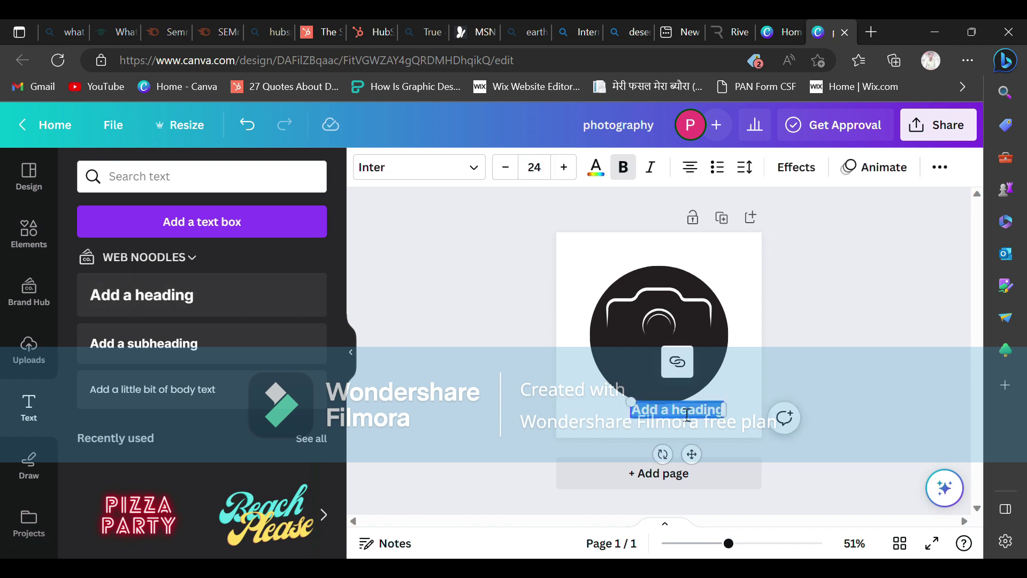
{"action": "type", "text": "xyz"}
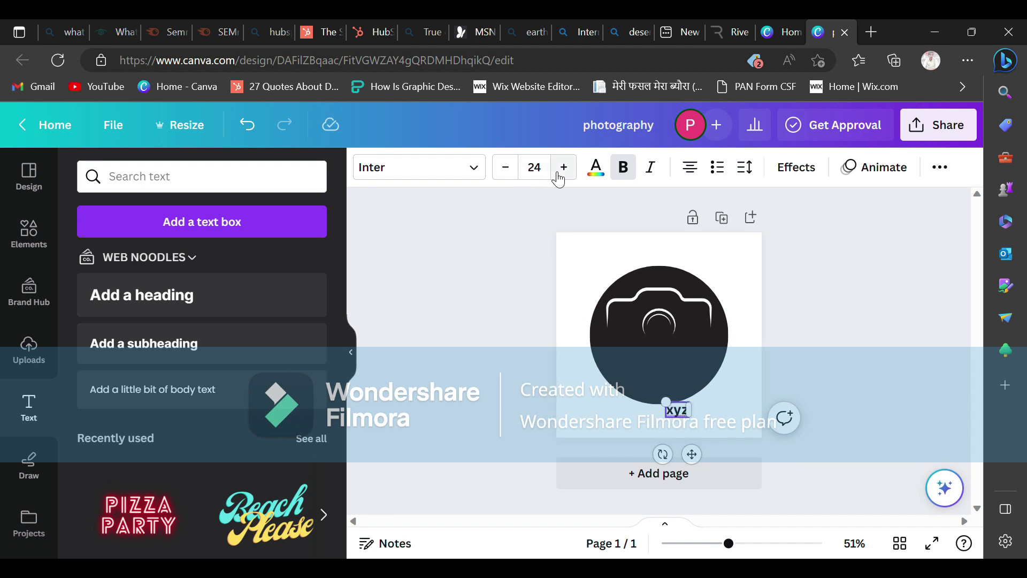
Try font sizes of 36, 37 and 18 on the "xyz" heading
{"action": "left_click", "coordinate": [534, 168]}
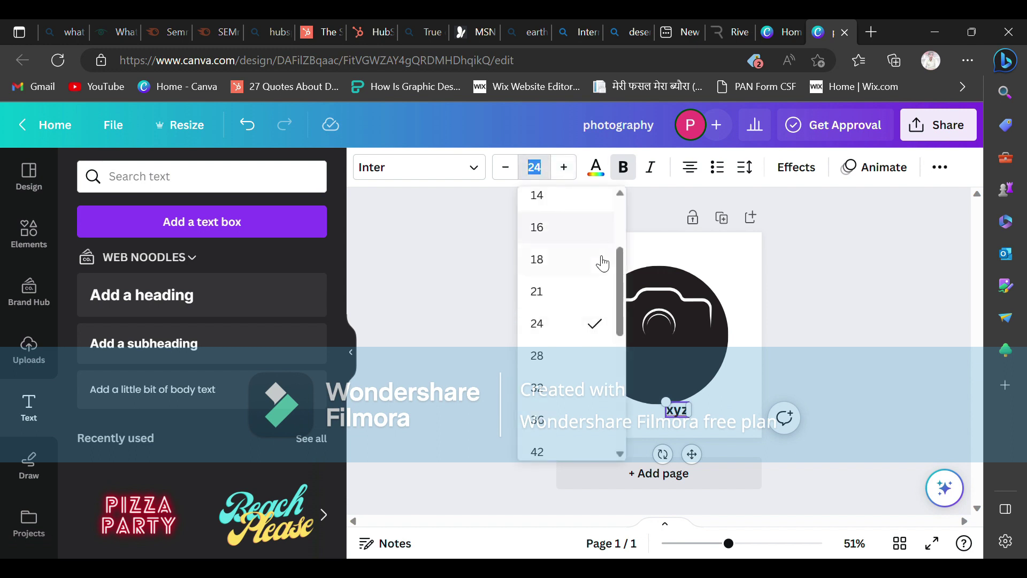
{"action": "left_click", "coordinate": [591, 420]}
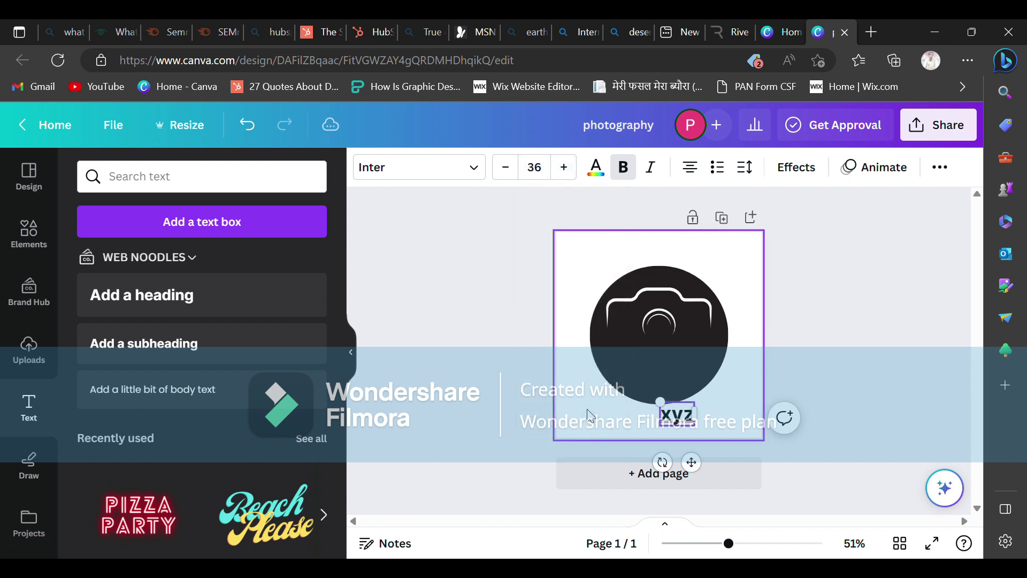
{"action": "double_click", "coordinate": [688, 425]}
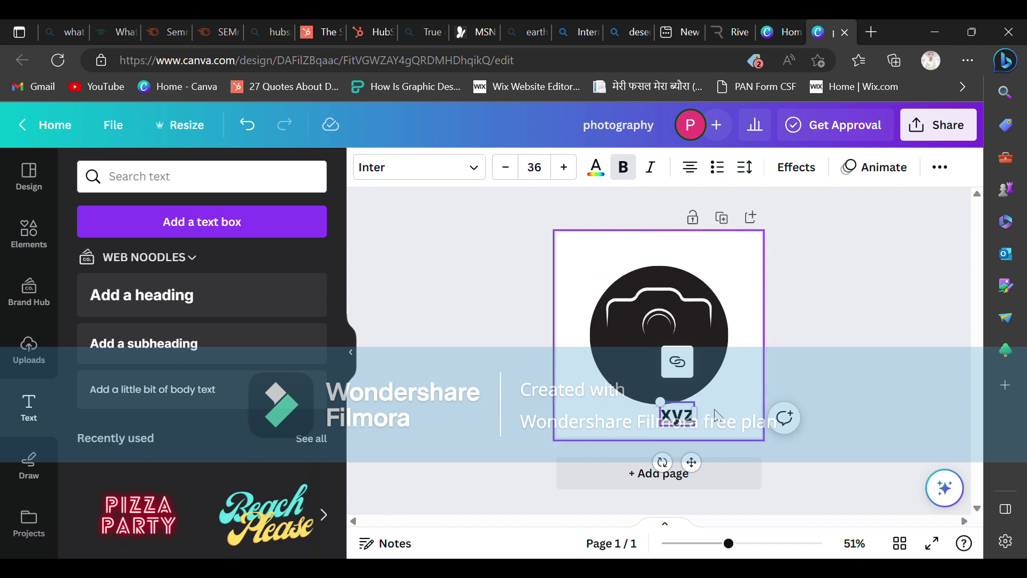
{"action": "key", "text": "Escape"}
{"action": "left_click", "coordinate": [564, 170]}
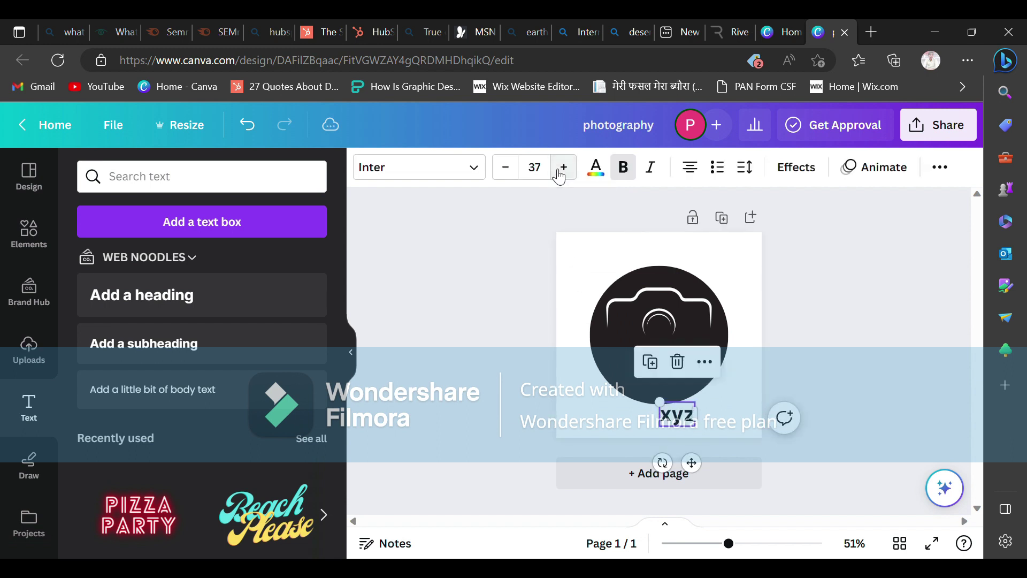
{"action": "left_click", "coordinate": [541, 168]}
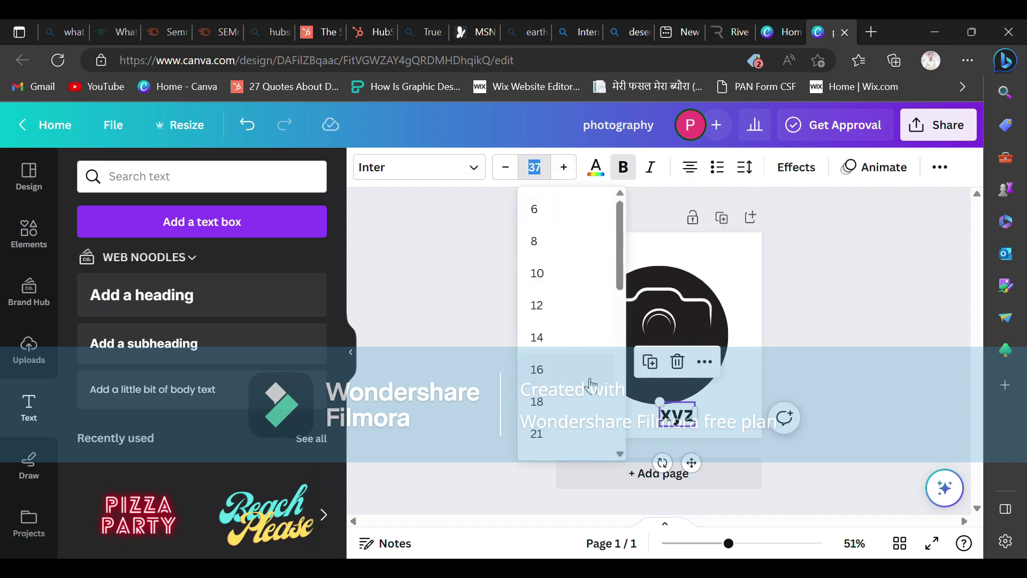
{"action": "left_click", "coordinate": [583, 413]}
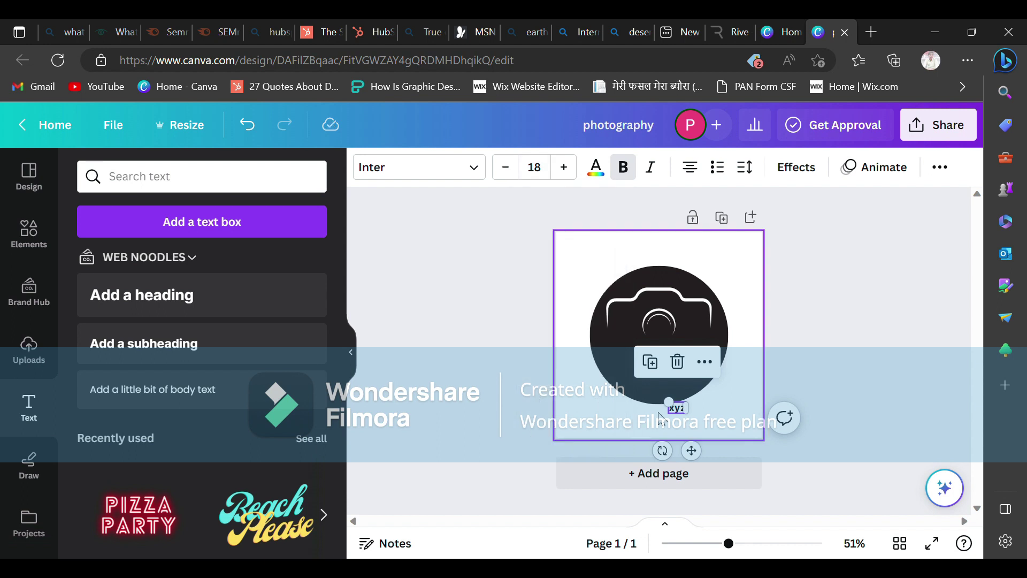
Enlarge the "xyz" heading to a font size of about 80.6 and move it onto the circle's lower half
{"action": "left_click_drag", "start_coordinate": [670, 402], "coordinate": [601, 356]}
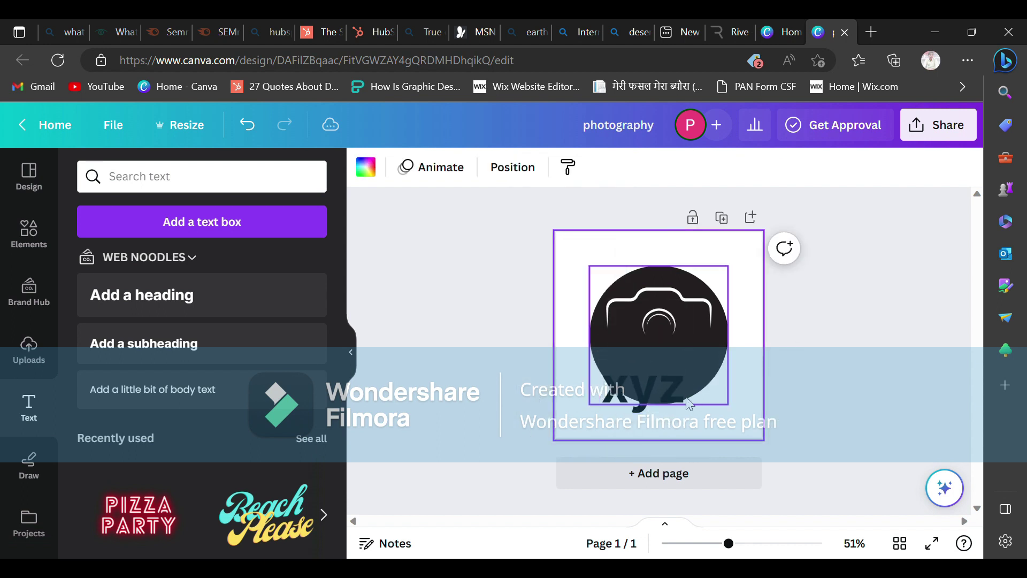
{"action": "left_click_drag", "start_coordinate": [668, 394], "coordinate": [704, 396]}
{"action": "left_click", "coordinate": [706, 394]}
{"action": "left_click_drag", "start_coordinate": [662, 360], "coordinate": [674, 361]}
{"action": "left_click", "coordinate": [654, 360]}
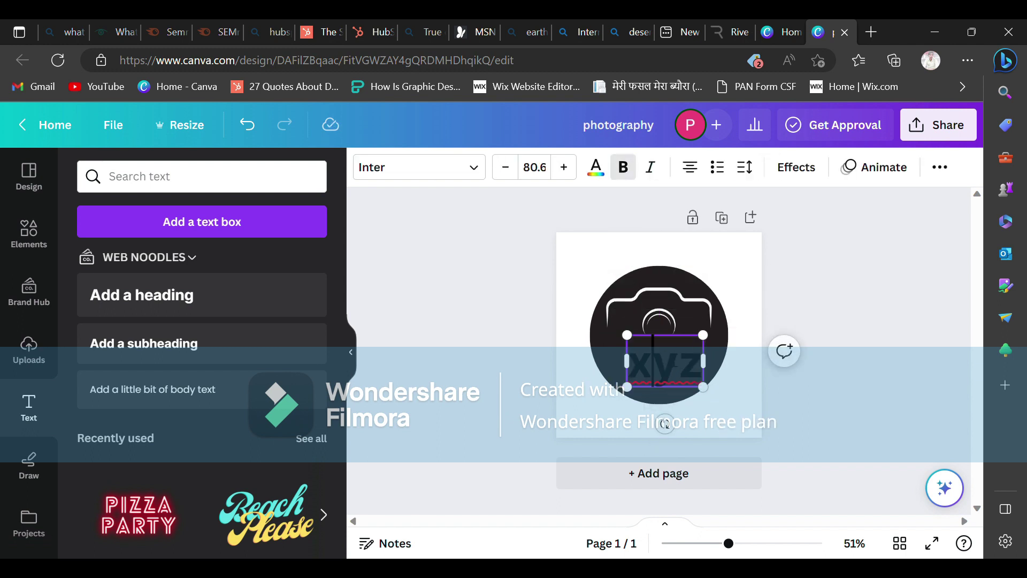
Search the fonts for "poppins" and set the "xyz" heading in Poppins Medium
{"action": "left_click", "coordinate": [456, 168]}
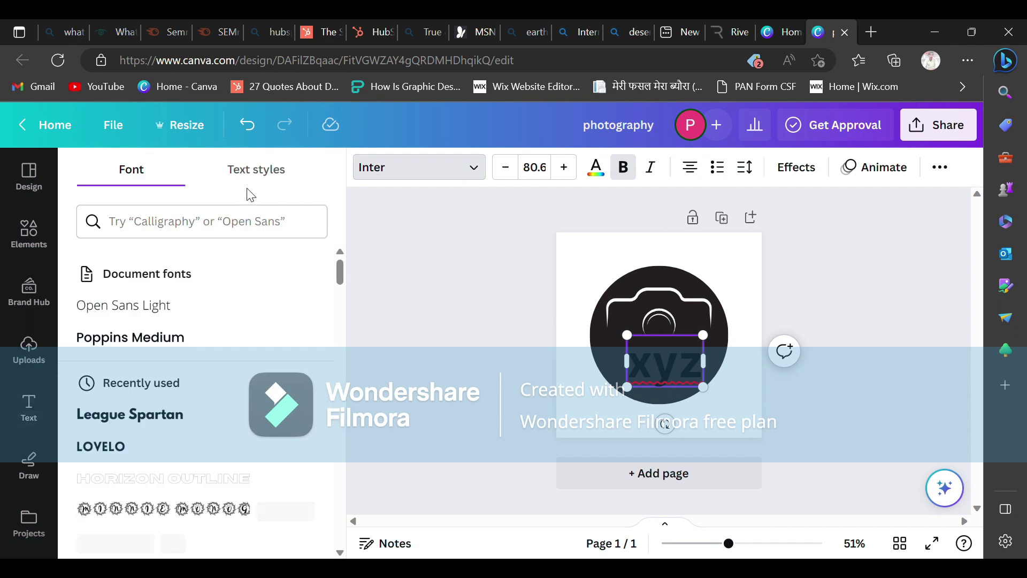
{"action": "left_click", "coordinate": [256, 221]}
{"action": "type", "text": "po"}
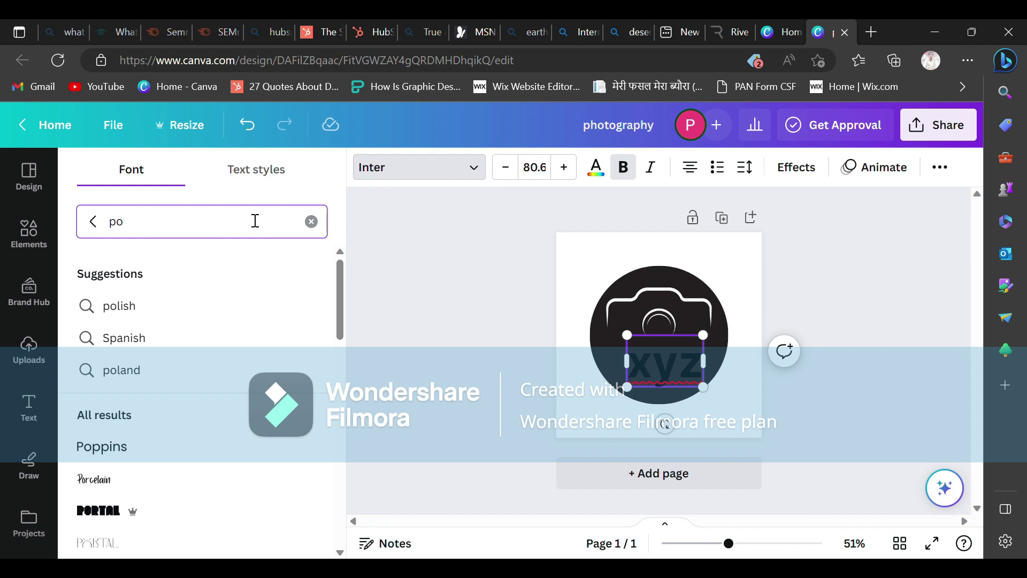
{"action": "type", "text": "ppins"}
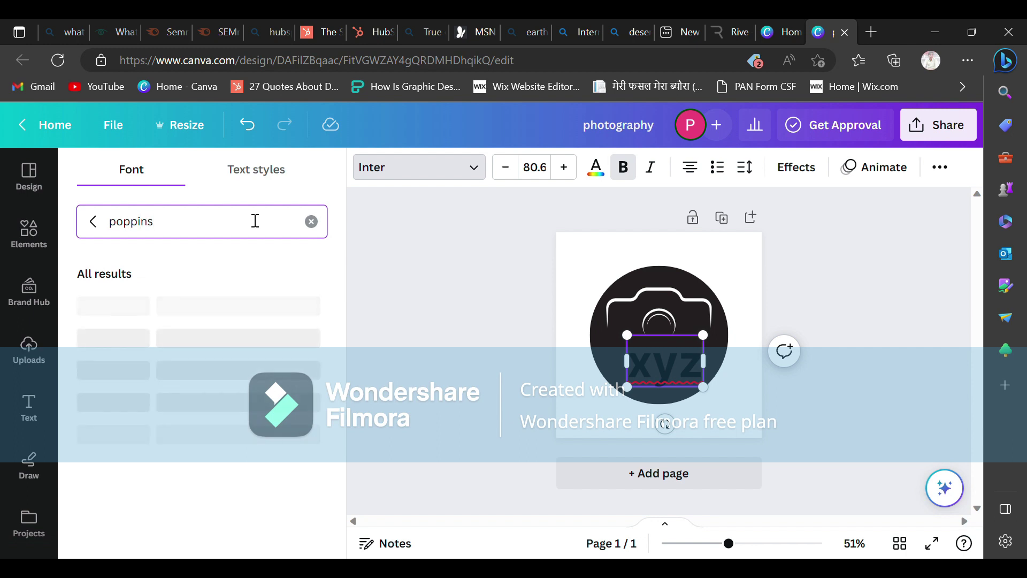
{"action": "left_click", "coordinate": [157, 364]}
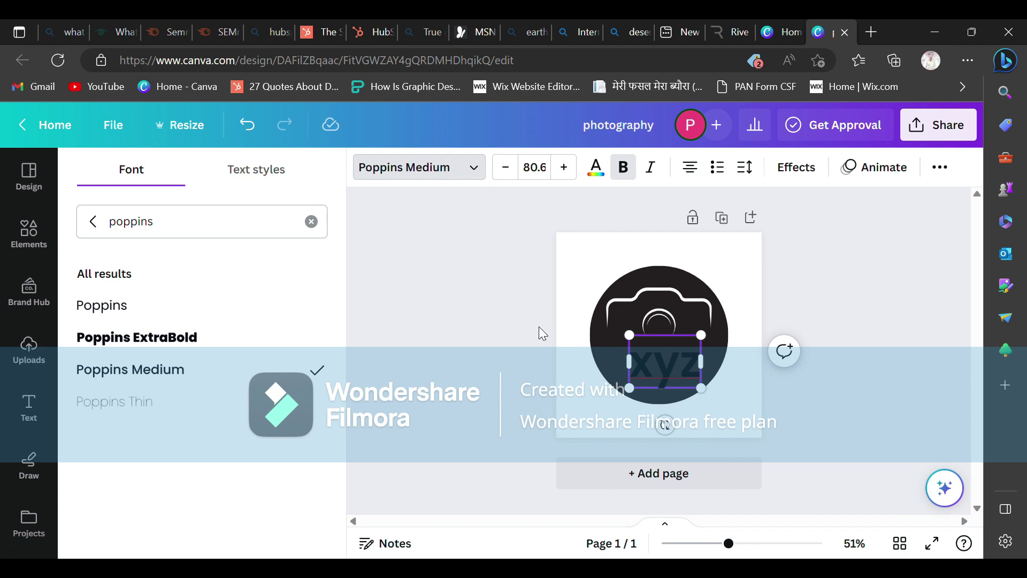
{"action": "key", "text": "Escape"}
{"action": "left_click", "coordinate": [823, 319]}
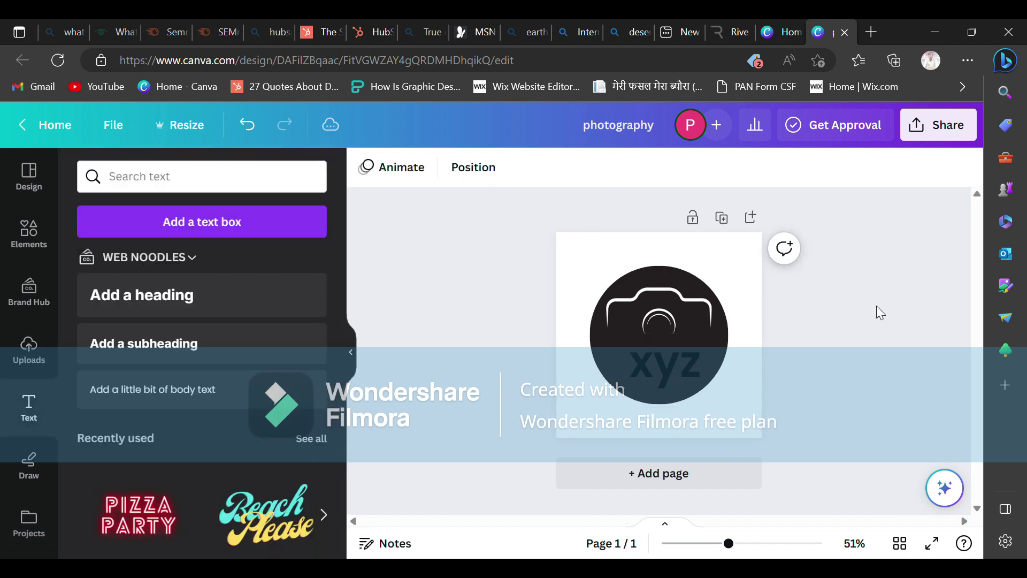
Change the "xyz" heading on the circle to uppercase
{"action": "left_click", "coordinate": [700, 368]}
{"action": "left_click", "coordinate": [701, 368]}
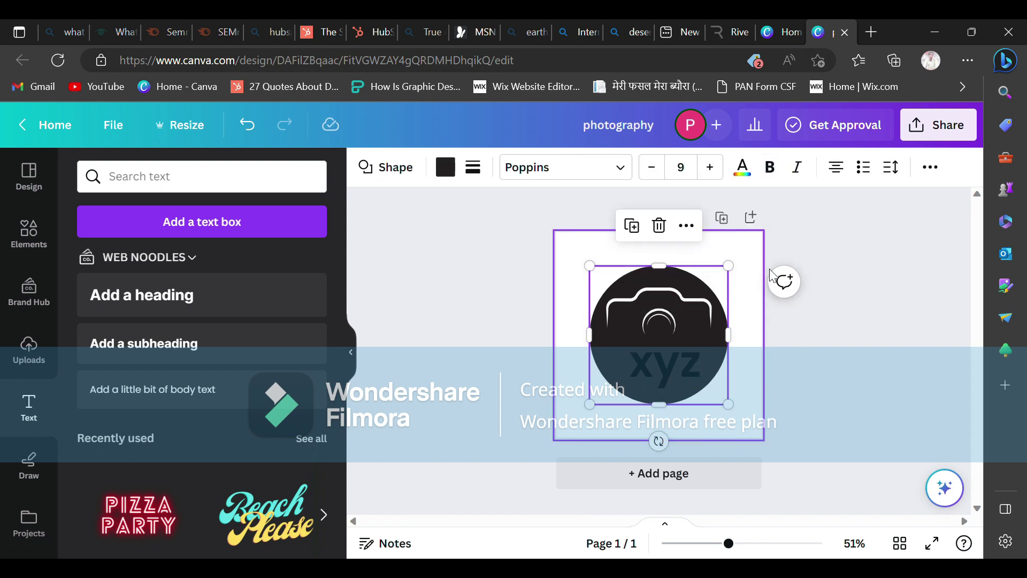
{"action": "left_click", "coordinate": [929, 168]}
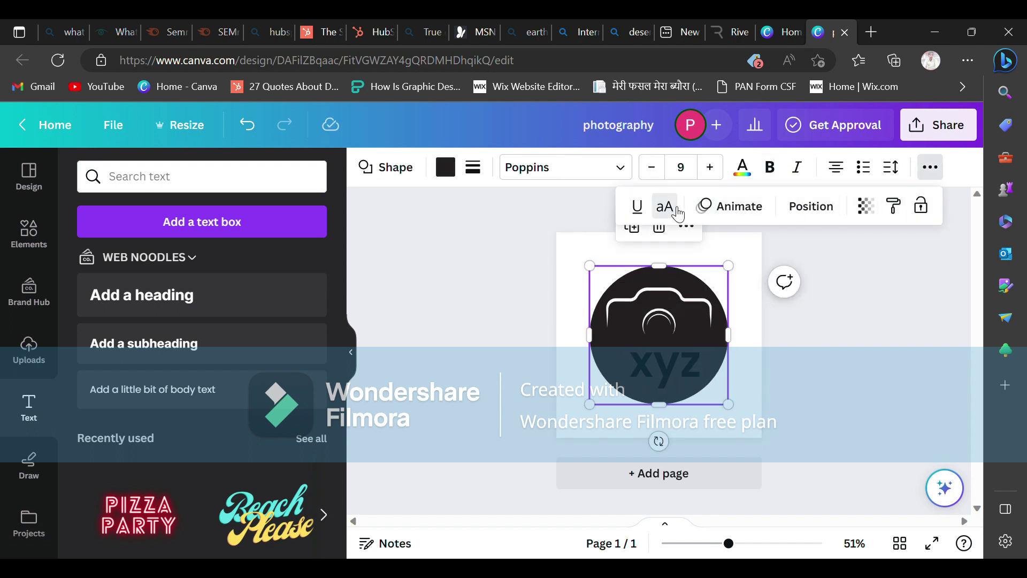
{"action": "left_click", "coordinate": [701, 363]}
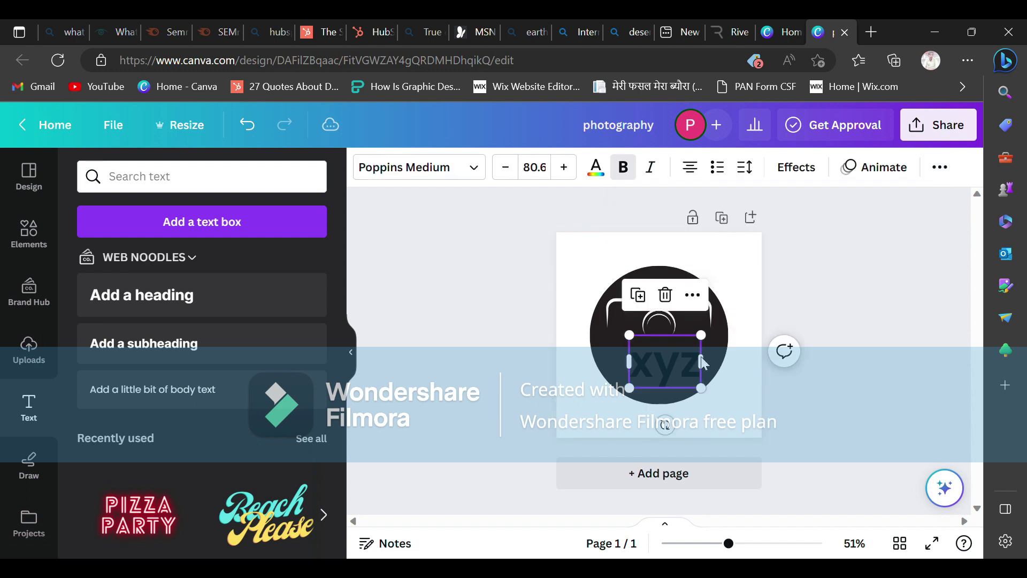
{"action": "left_click", "coordinate": [940, 168]}
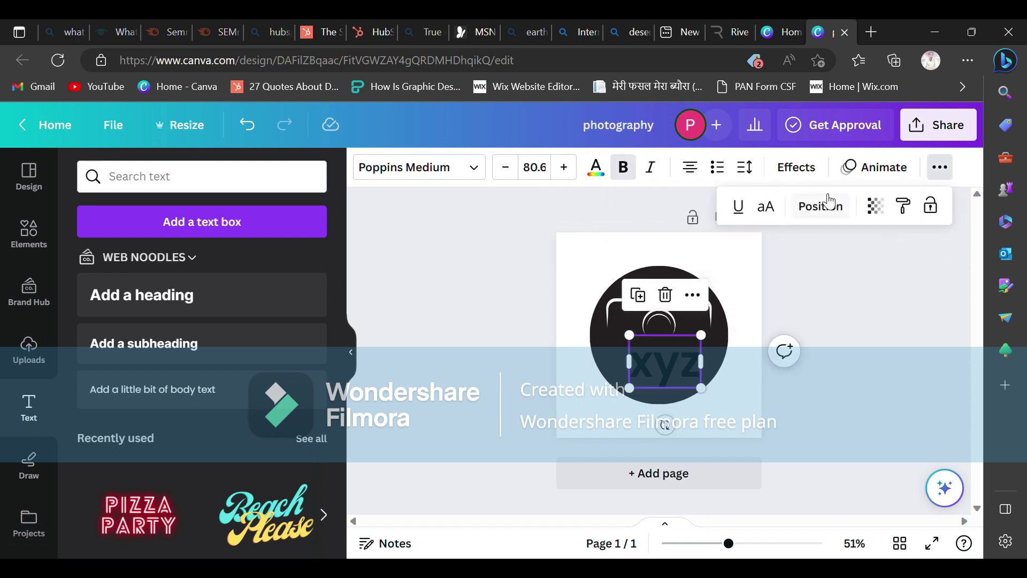
{"action": "left_click", "coordinate": [766, 207]}
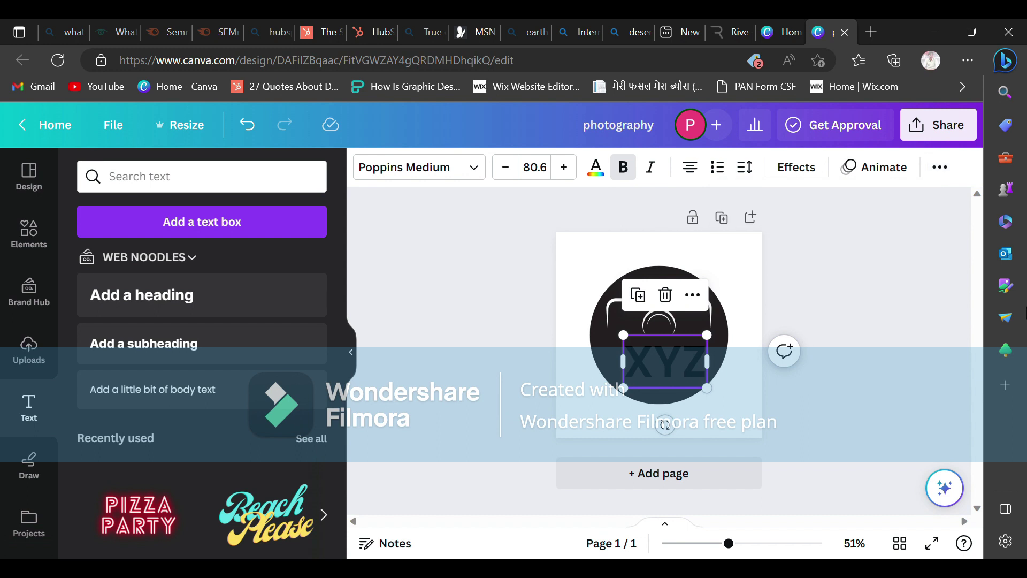
{"action": "left_click", "coordinate": [883, 322]}
Centre the "XYZ" heading horizontally beneath the camera lens and shrink it to a font size of about 58.1
{"action": "left_click", "coordinate": [672, 350]}
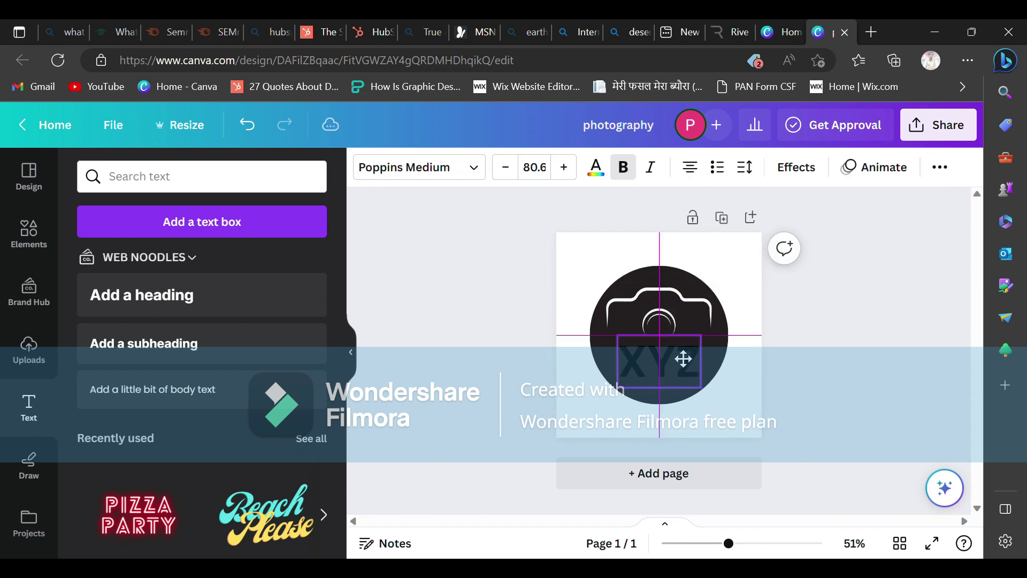
{"action": "left_click_drag", "start_coordinate": [617, 335], "coordinate": [647, 355]}
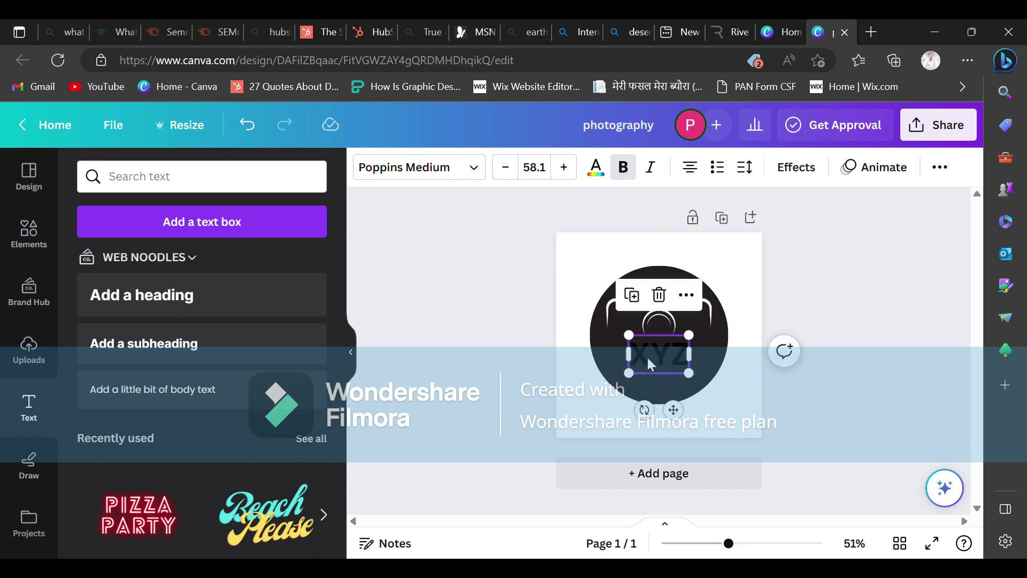
{"action": "left_click", "coordinate": [834, 342]}
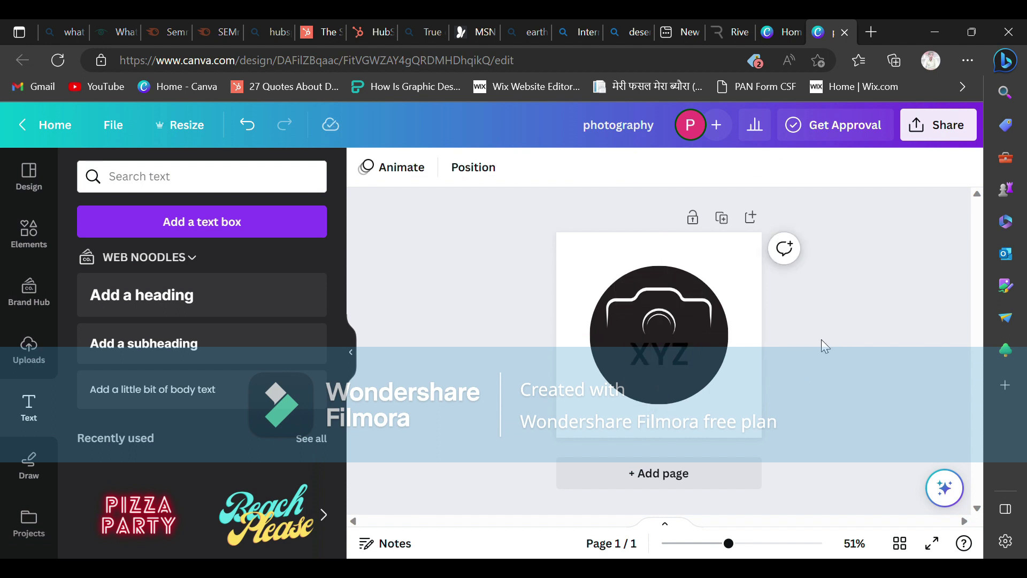
Recolour the "XYZ" heading with the white document colour
{"action": "left_click", "coordinate": [680, 355]}
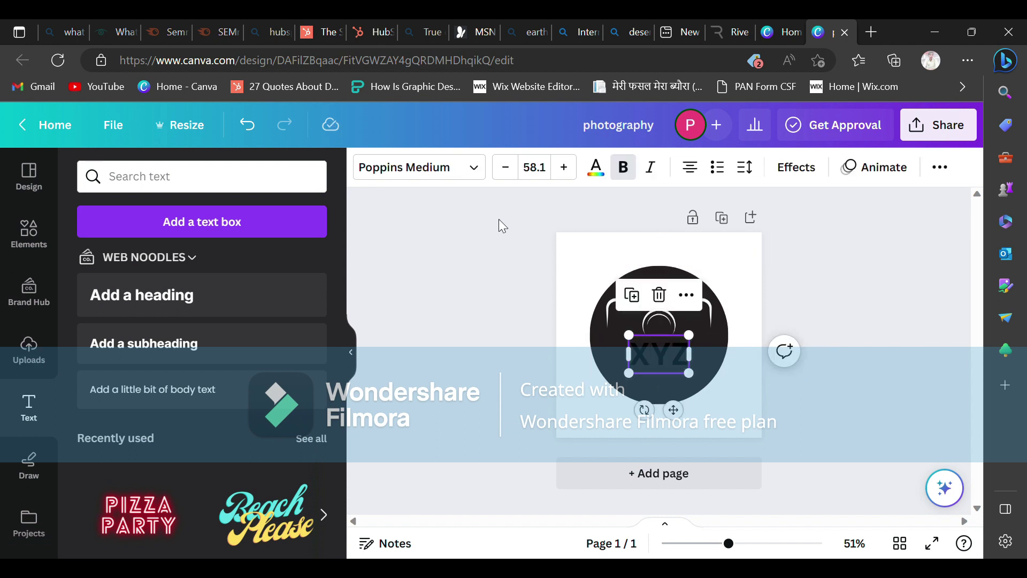
{"action": "left_click", "coordinate": [595, 167]}
{"action": "left_click", "coordinate": [218, 274]}
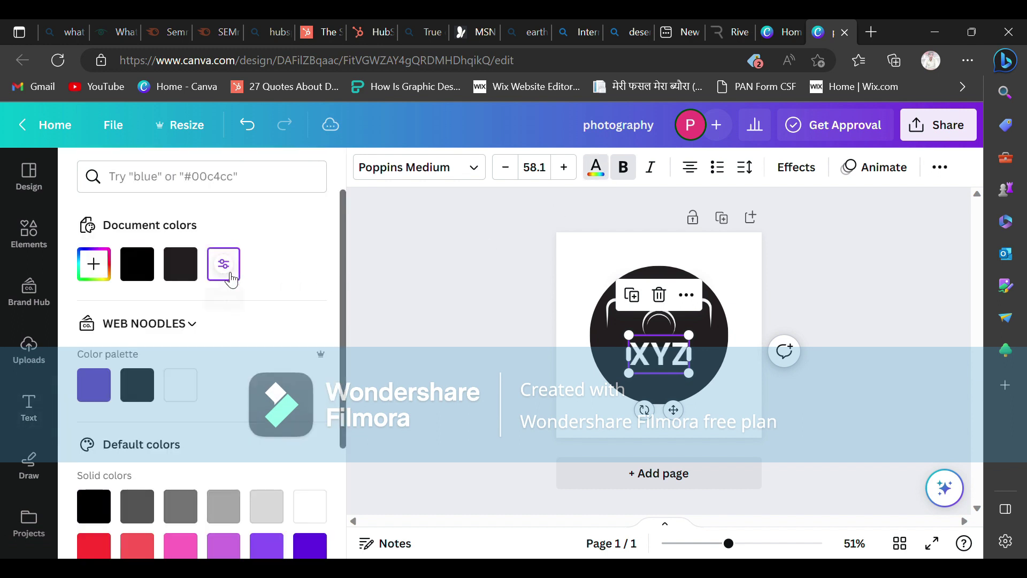
{"action": "left_click", "coordinate": [861, 286]}
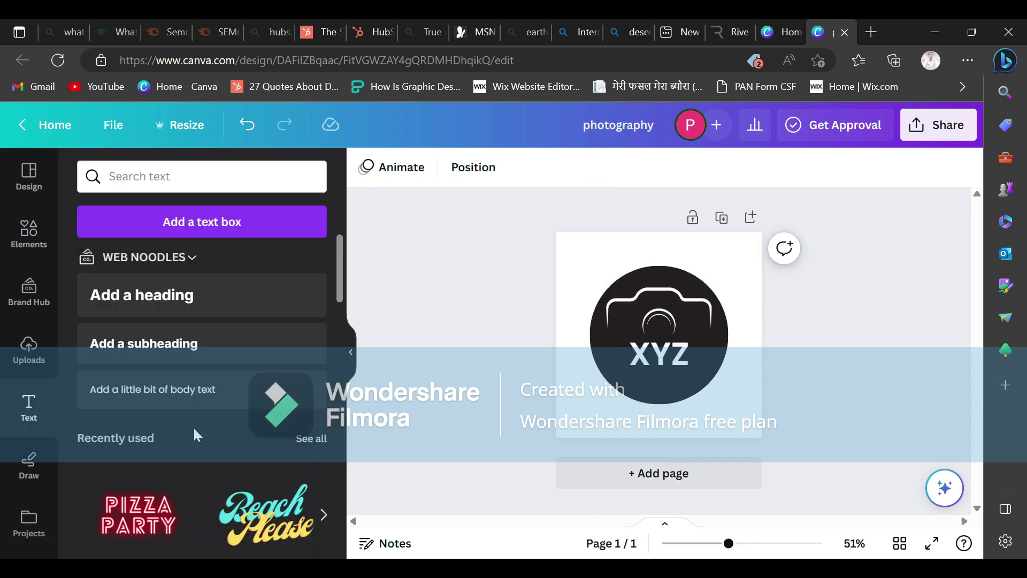
Add a second heading below the black circle with the text "photography"
{"action": "left_click_drag", "start_coordinate": [149, 294], "coordinate": [670, 424]}
{"action": "type", "text": "pho"}
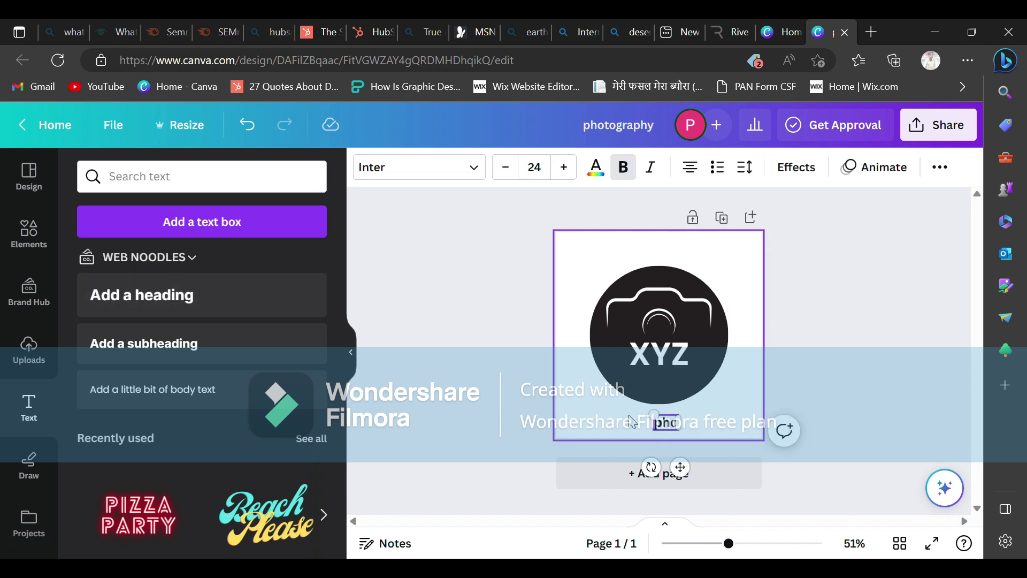
{"action": "type", "text": "to"}
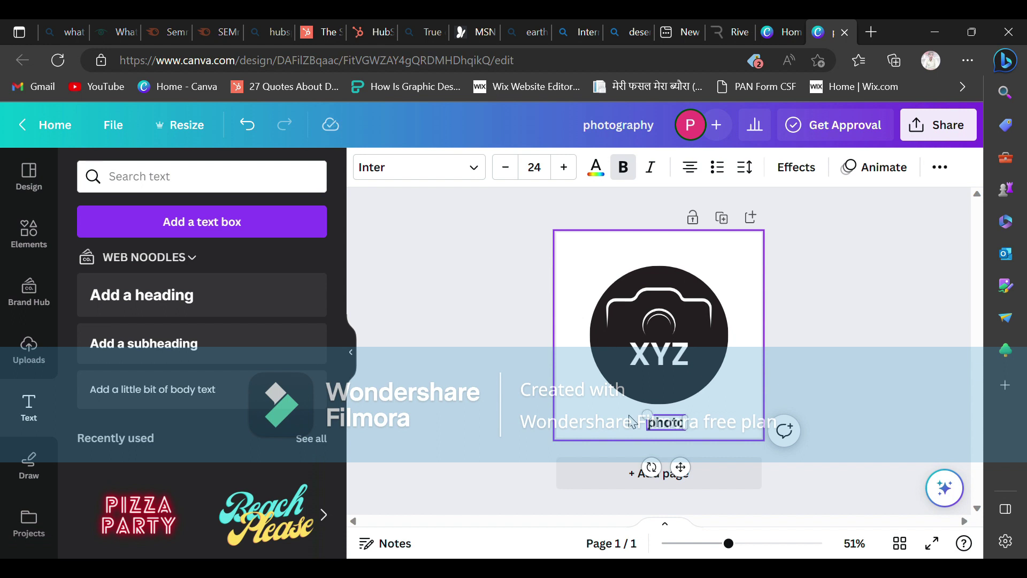
{"action": "type", "text": "graph"}
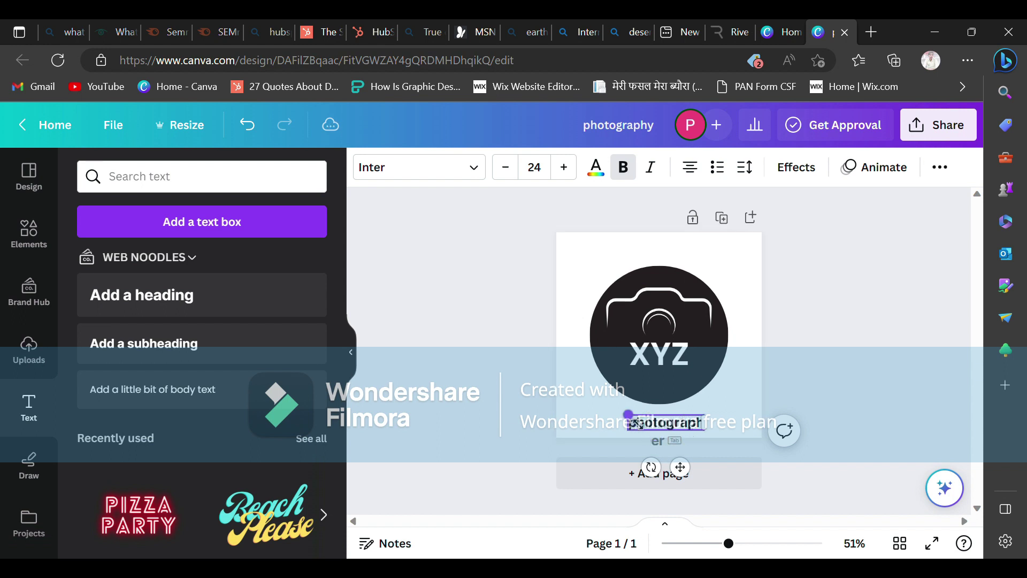
{"action": "type", "text": "y"}
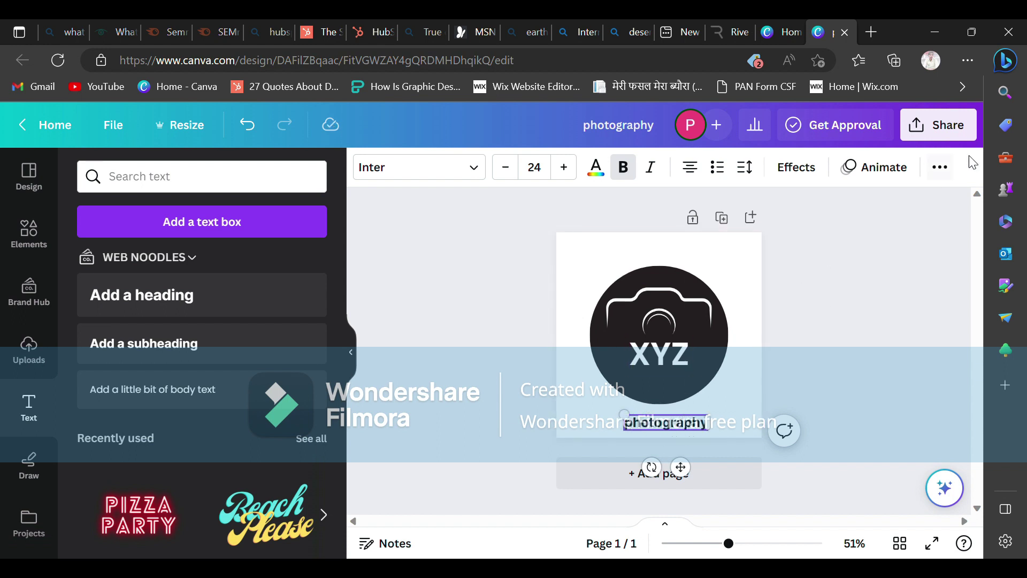
Change the "photography" heading to uppercase and keep it selected
{"action": "left_click", "coordinate": [940, 167]}
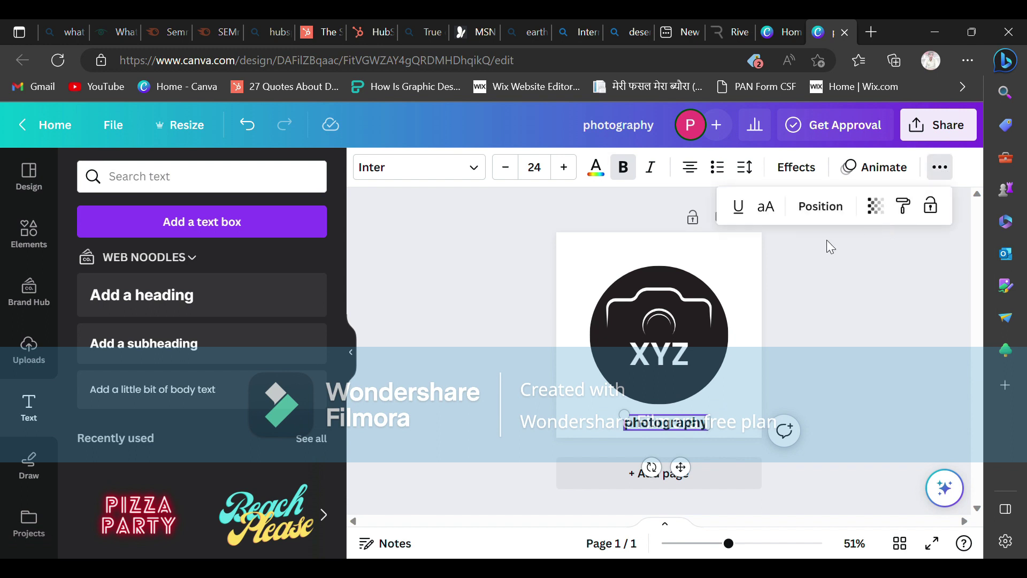
{"action": "left_click", "coordinate": [767, 214]}
{"action": "left_click", "coordinate": [745, 398]}
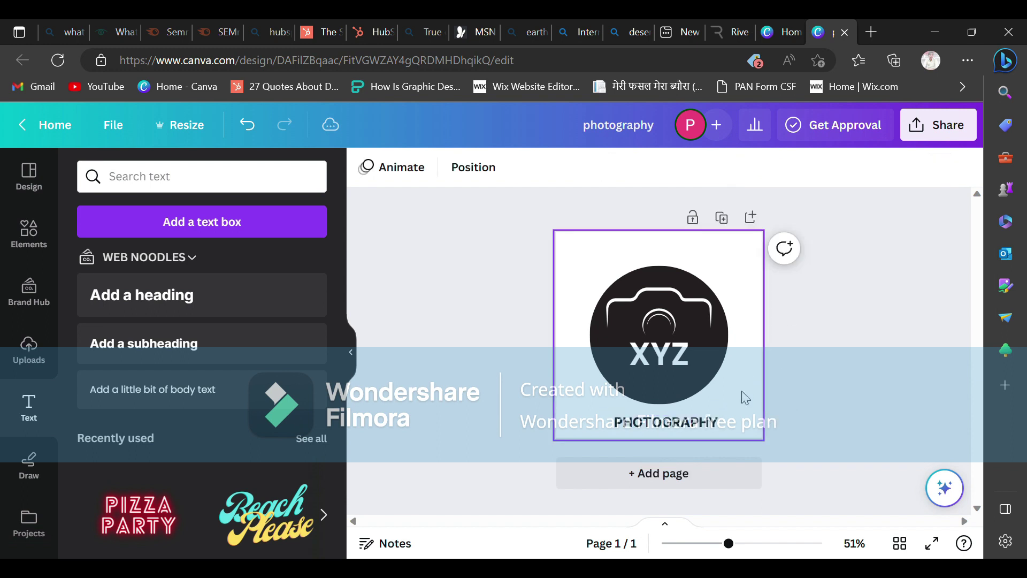
{"action": "left_click", "coordinate": [728, 418]}
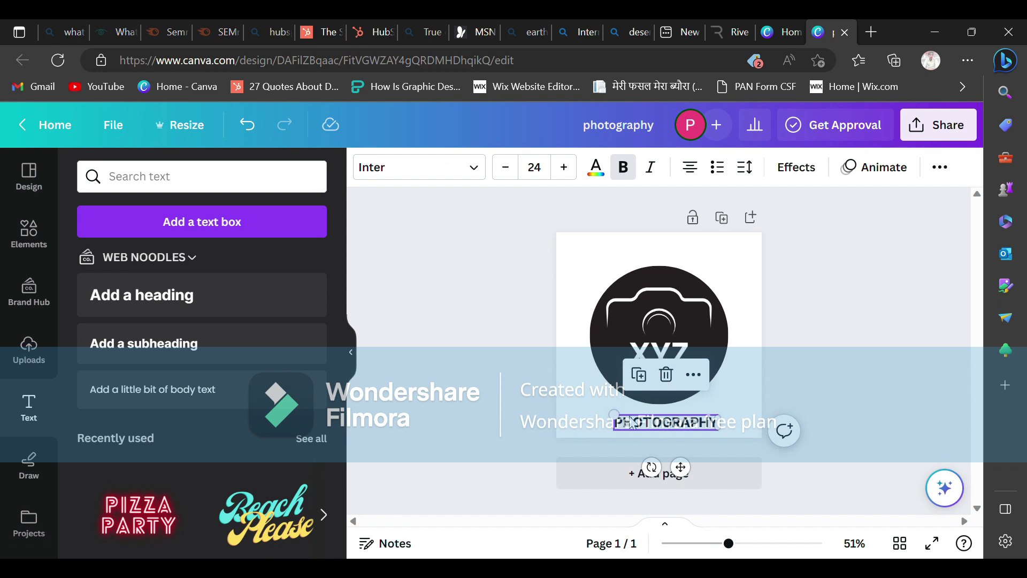
Shrink the "PHOTOGRAPHY" heading to a font size of about 20.1 and centre it horizontally below the black circle
{"action": "left_click_drag", "start_coordinate": [630, 422], "coordinate": [645, 428]}
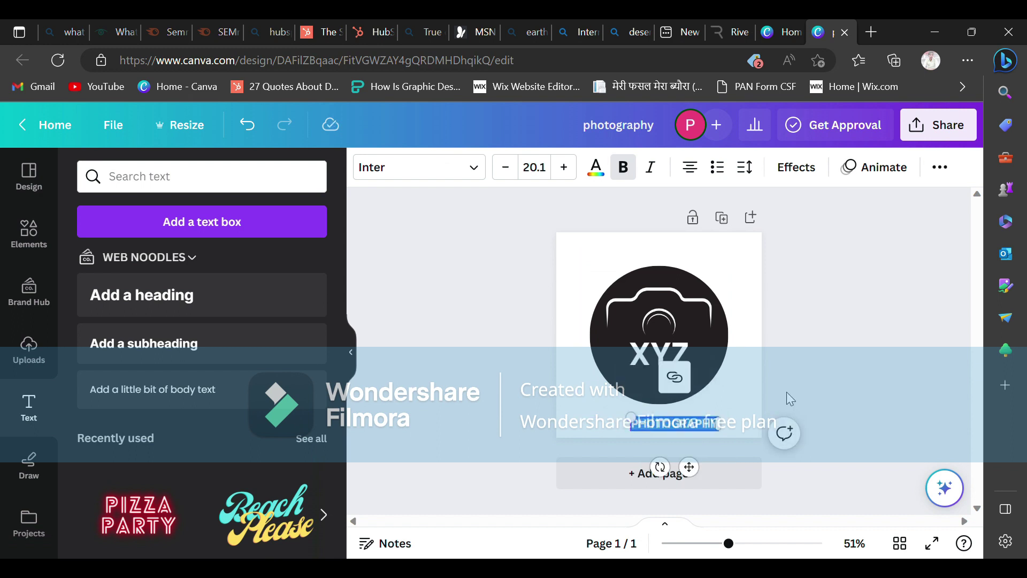
{"action": "left_click", "coordinate": [693, 377]}
{"action": "left_click", "coordinate": [703, 414]}
{"action": "left_click", "coordinate": [695, 426]}
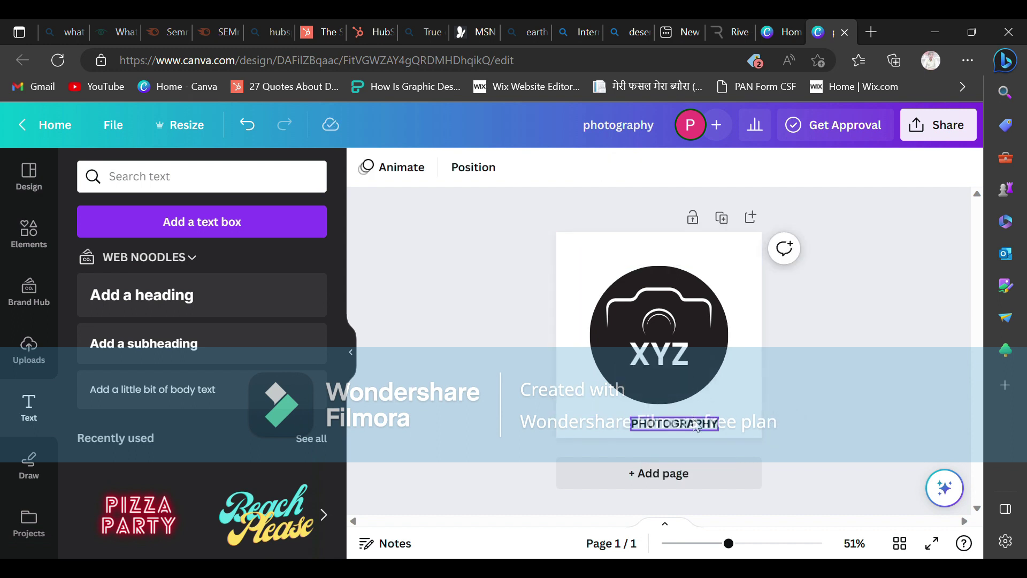
{"action": "left_click_drag", "start_coordinate": [695, 425], "coordinate": [661, 430]}
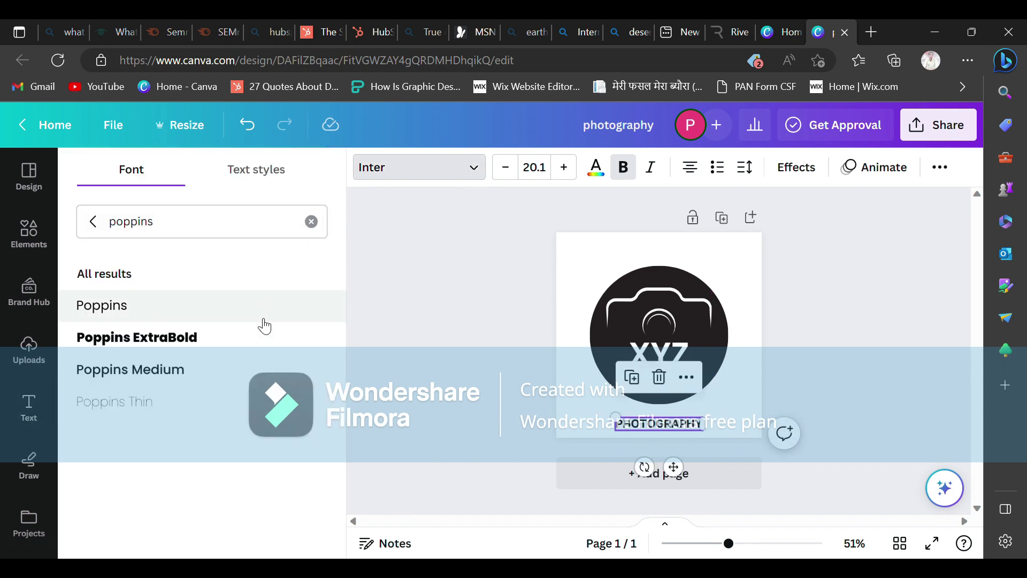
Set the "PHOTOGRAPHY" heading's font to Poppins Medium and recolour it with the white document colour
{"action": "left_click", "coordinate": [263, 369]}
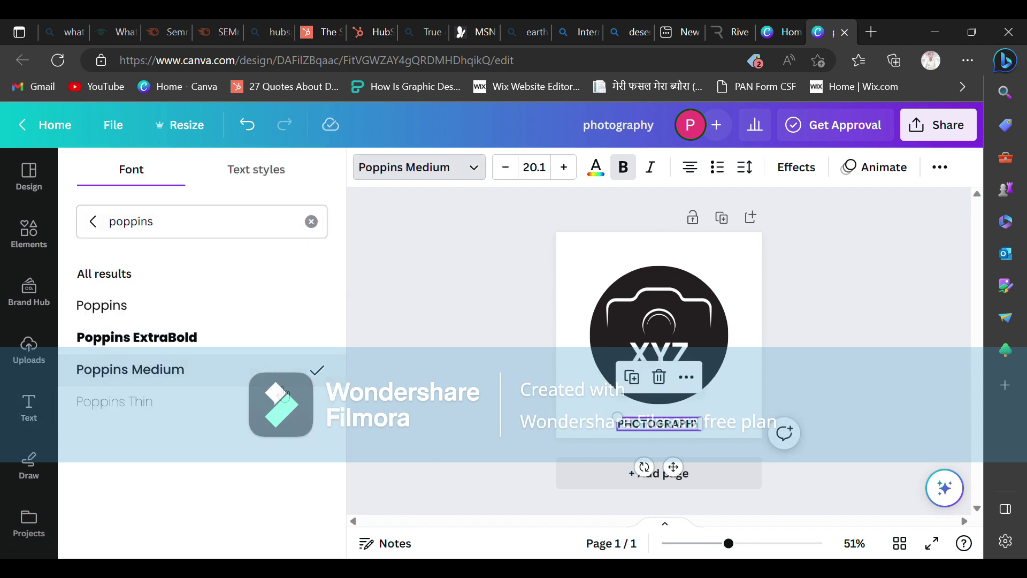
{"action": "left_click", "coordinate": [596, 167]}
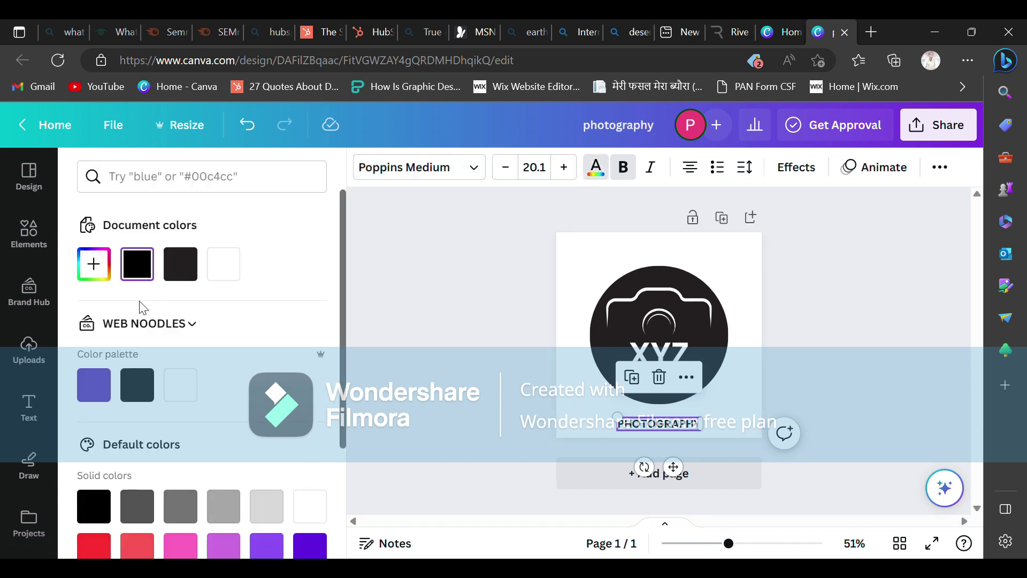
{"action": "left_click", "coordinate": [224, 276]}
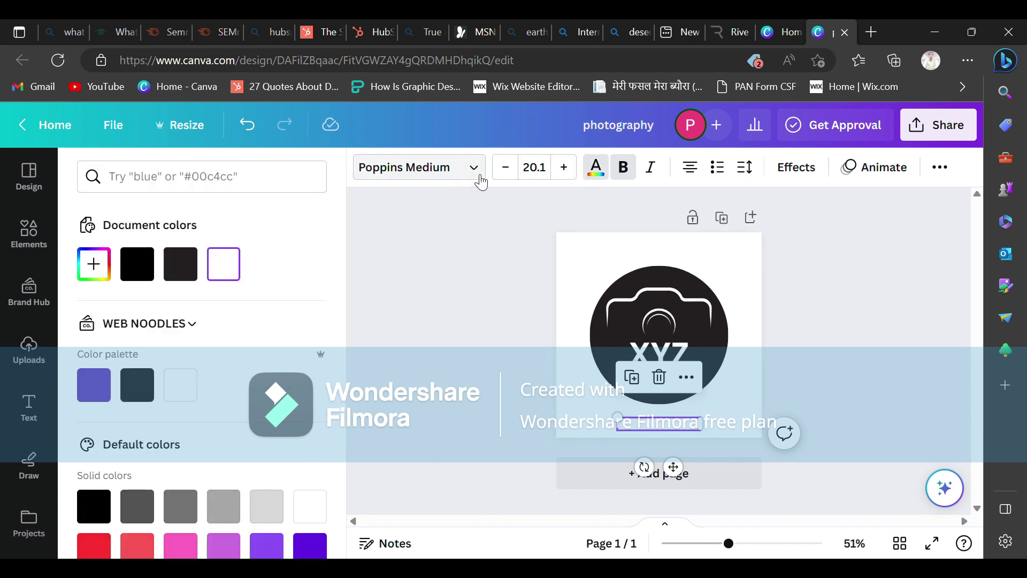
Reduce the "PHOTOGRAPHY" heading's font size to 18.1 and place it inside the black circle, centred beneath "XYZ"
{"action": "left_click", "coordinate": [505, 167]}
{"action": "left_click", "coordinate": [506, 168]}
{"action": "left_click", "coordinate": [770, 330]}
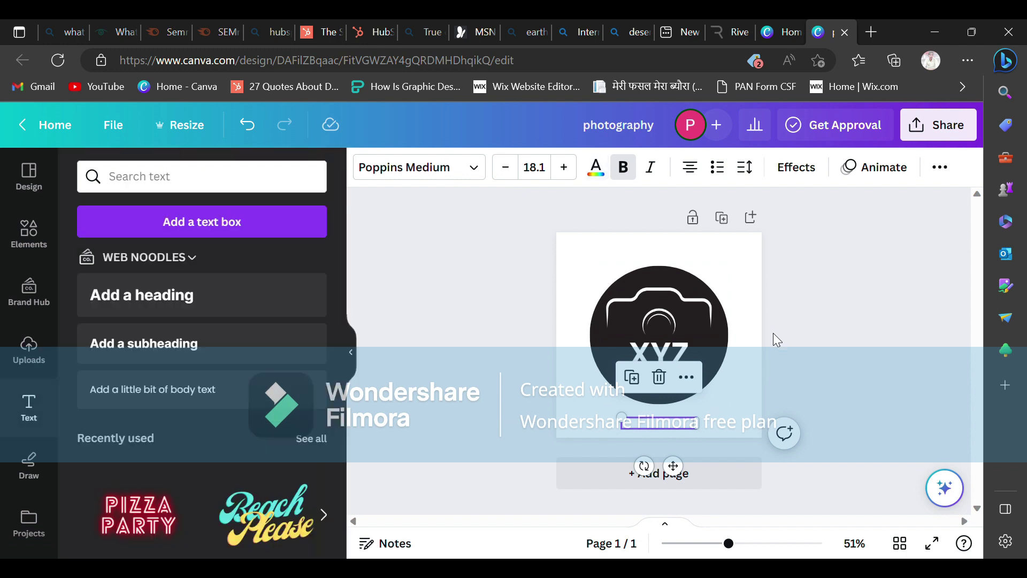
{"action": "left_click_drag", "start_coordinate": [688, 423], "coordinate": [691, 393]}
{"action": "left_click", "coordinate": [790, 388]}
{"action": "left_click", "coordinate": [836, 316]}
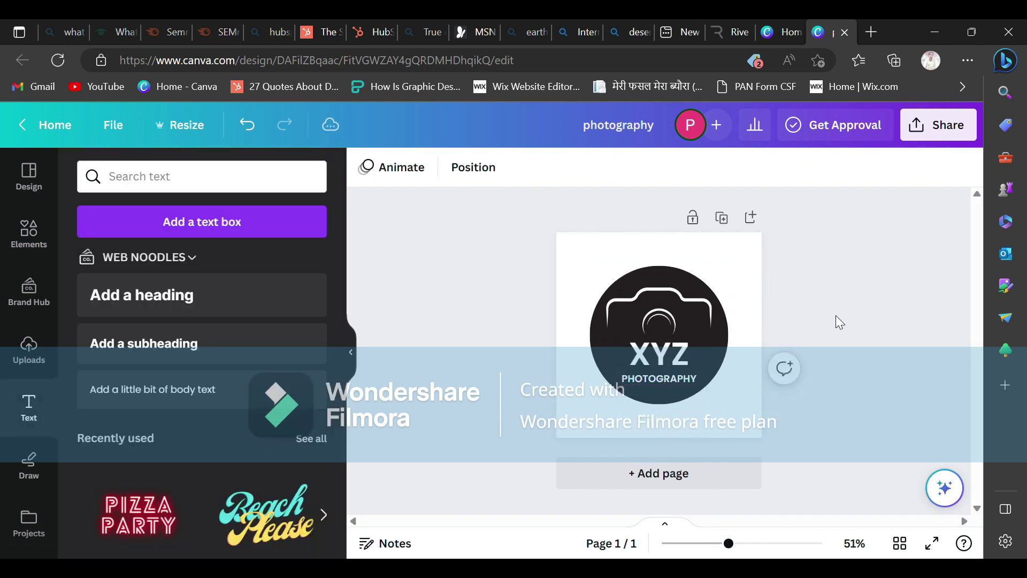
Group the black circle, the camera outline and both headings, and keep the group centred on the page
{"action": "left_click", "coordinate": [659, 378]}
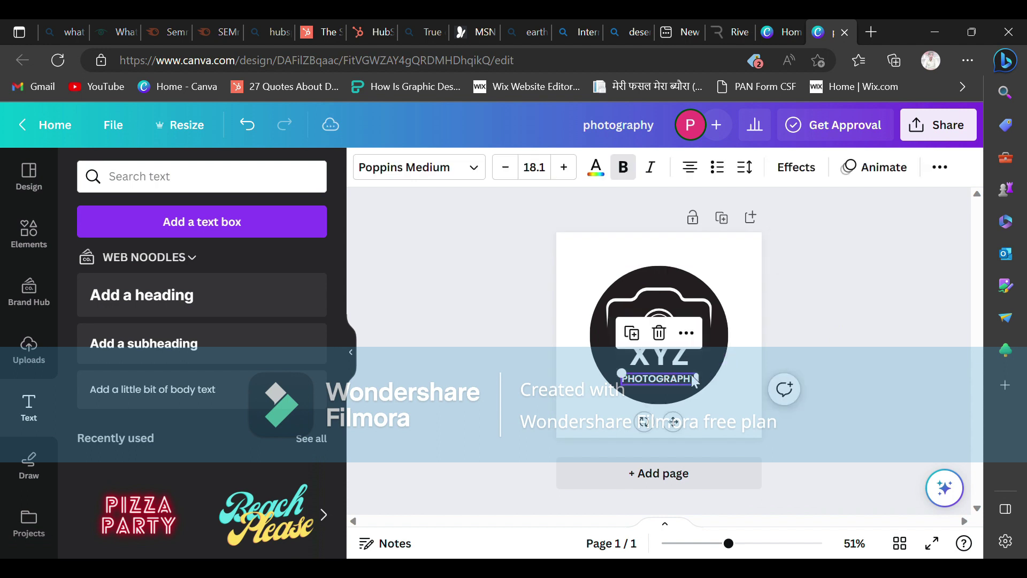
{"action": "left_click_drag", "start_coordinate": [753, 267], "coordinate": [619, 399]}
{"action": "left_click", "coordinate": [617, 225]}
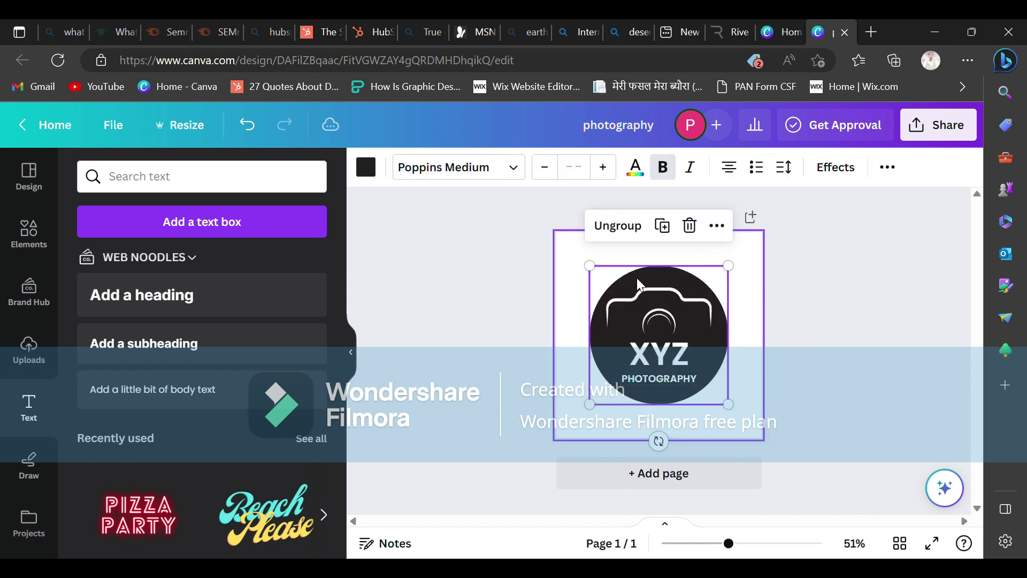
{"action": "left_click_drag", "start_coordinate": [657, 304], "coordinate": [661, 315]}
{"action": "left_click", "coordinate": [785, 283]}
{"action": "left_click", "coordinate": [869, 244]}
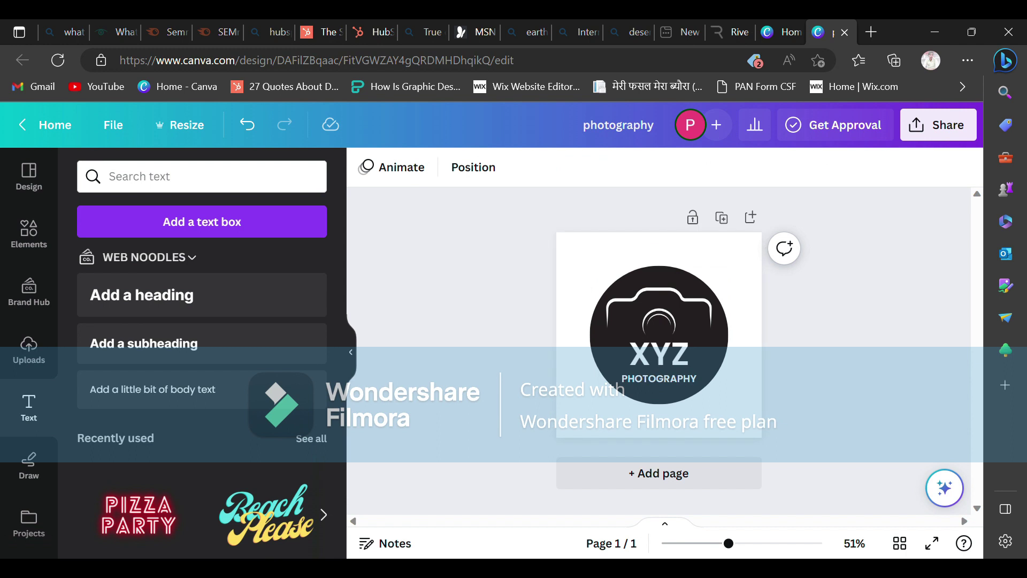
Duplicate the logo page and open the background colour choices for the copy on page 2
{"action": "left_click", "coordinate": [725, 215]}
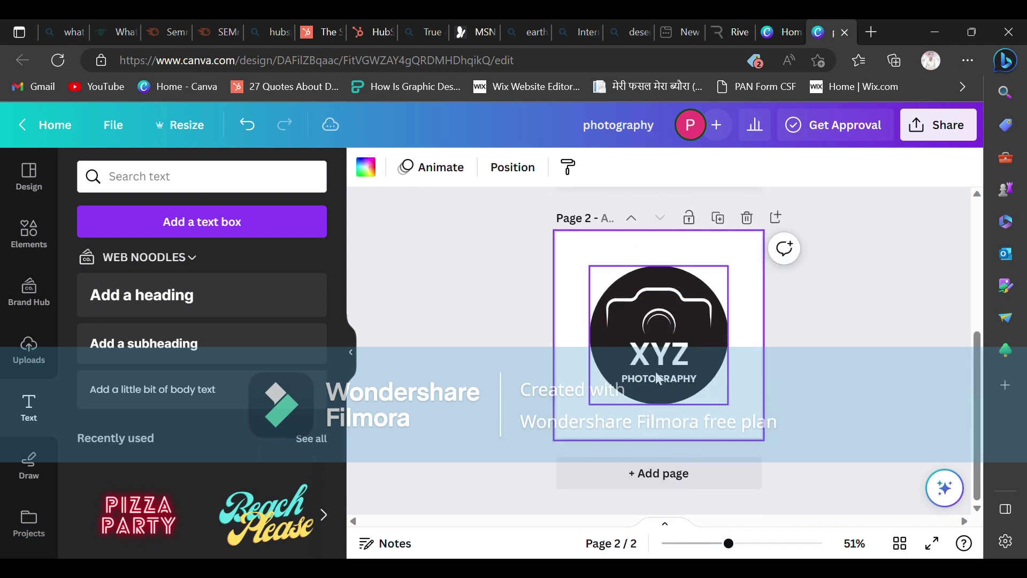
{"action": "left_click", "coordinate": [721, 342]}
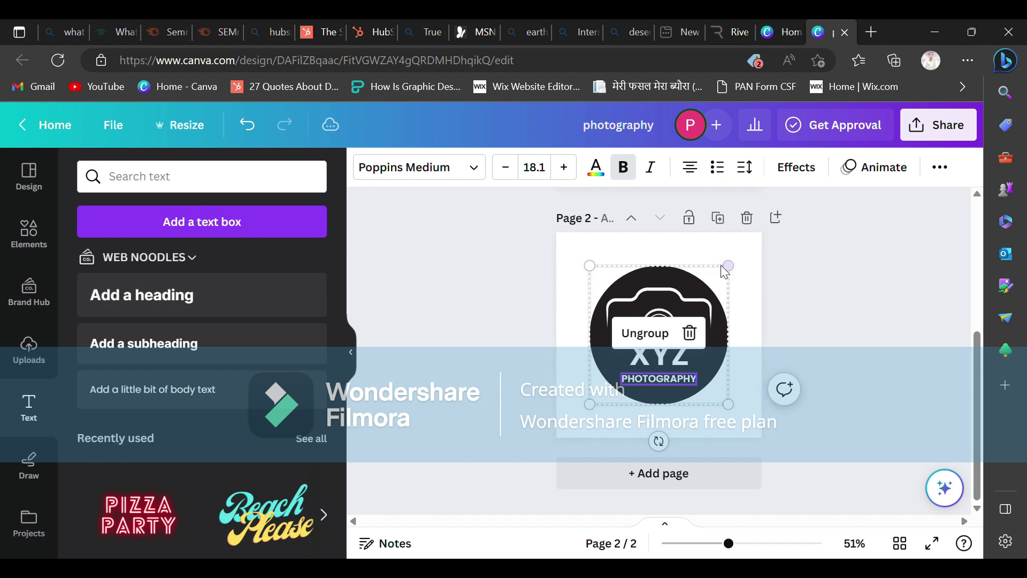
{"action": "left_click", "coordinate": [735, 257]}
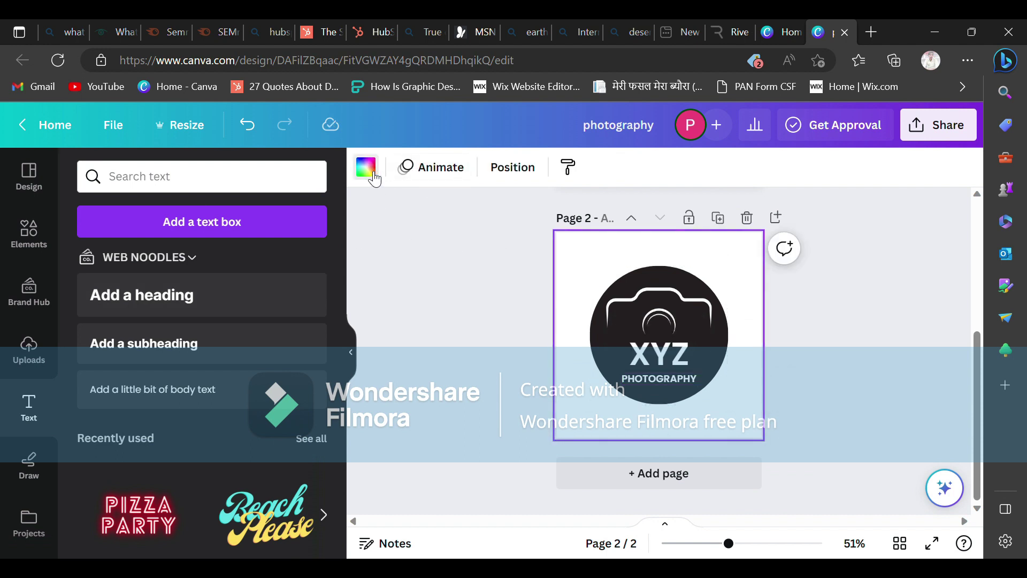
{"action": "left_click", "coordinate": [369, 176]}
{"action": "scroll", "coordinate": [170, 440], "scroll_direction": "down", "scroll_amount": 1}
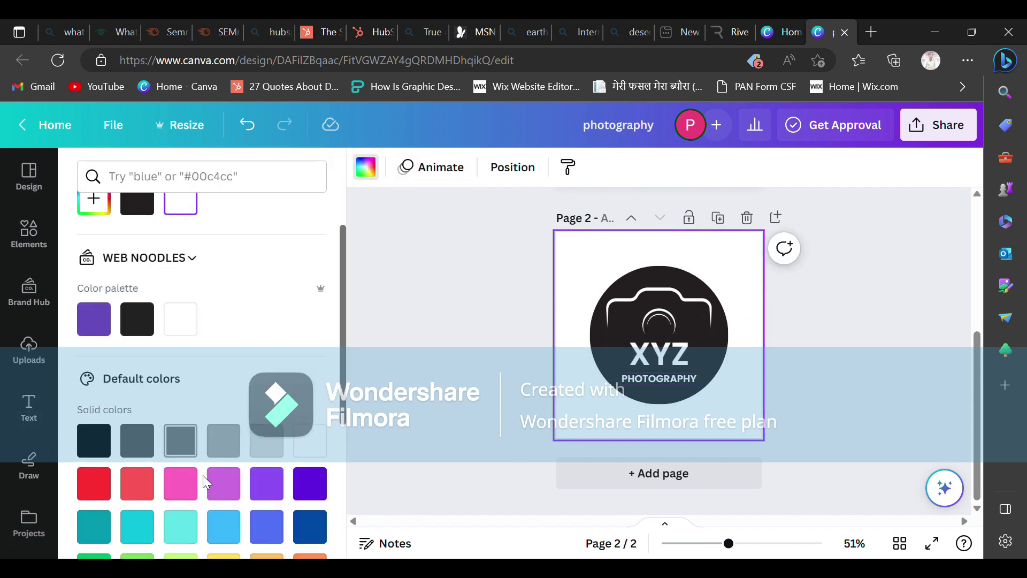
Try solid purple, violet, turquoise, green, lime, yellow and light orange as the background of page 2
{"action": "left_click", "coordinate": [267, 484]}
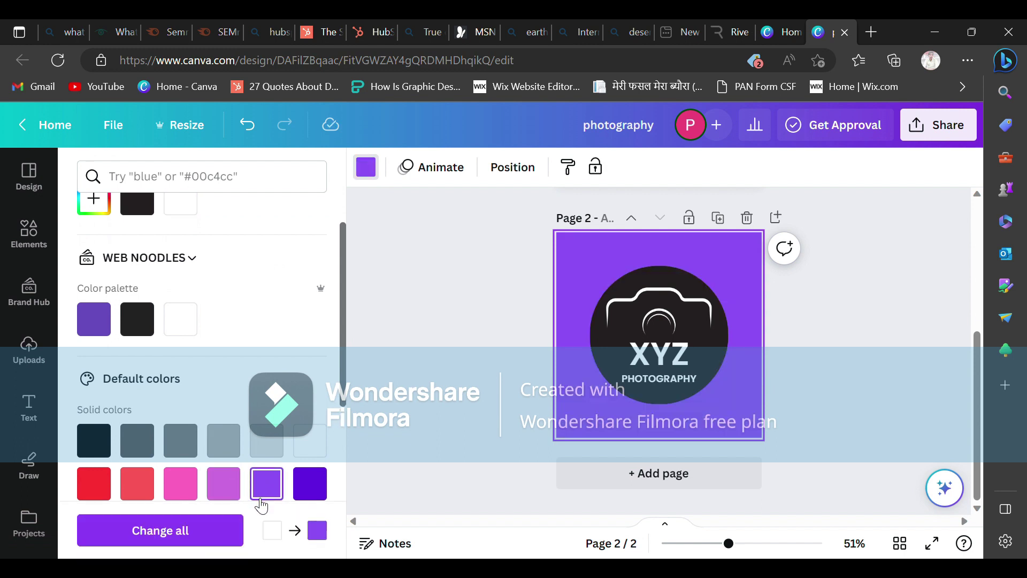
{"action": "left_click", "coordinate": [310, 484]}
{"action": "scroll", "coordinate": [321, 496], "scroll_direction": "down", "scroll_amount": 3}
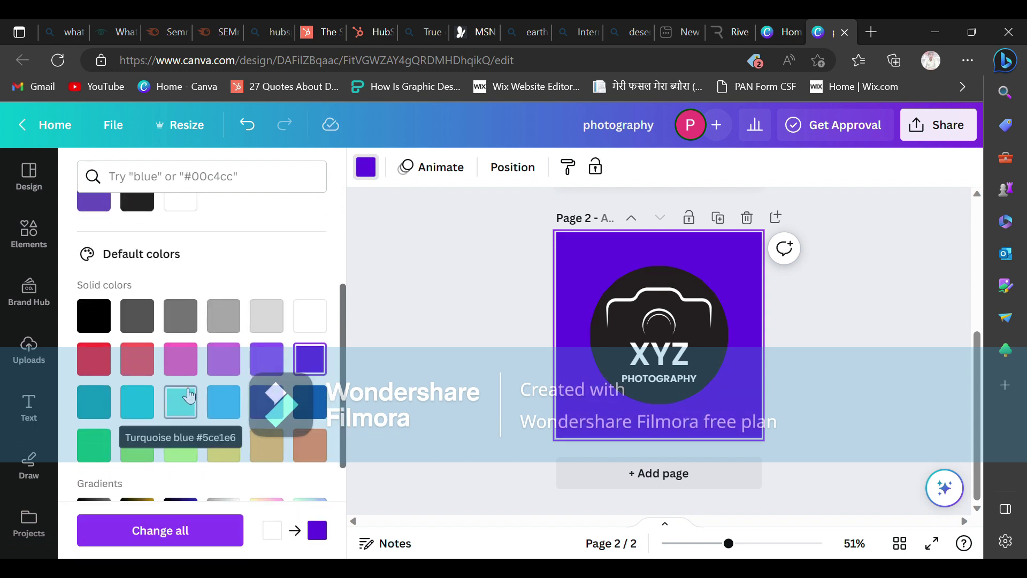
{"action": "left_click", "coordinate": [189, 395]}
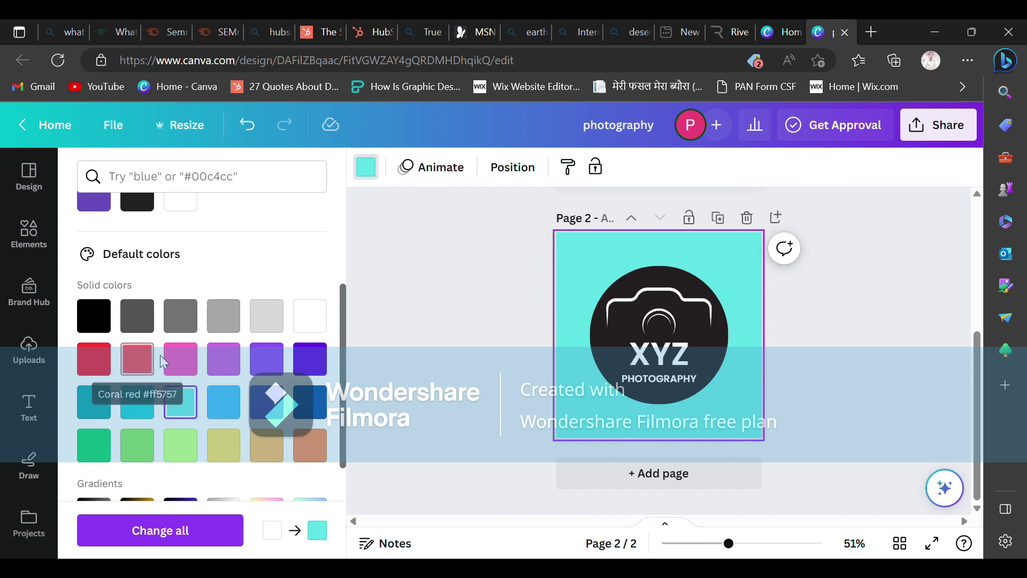
{"action": "left_click", "coordinate": [142, 452]}
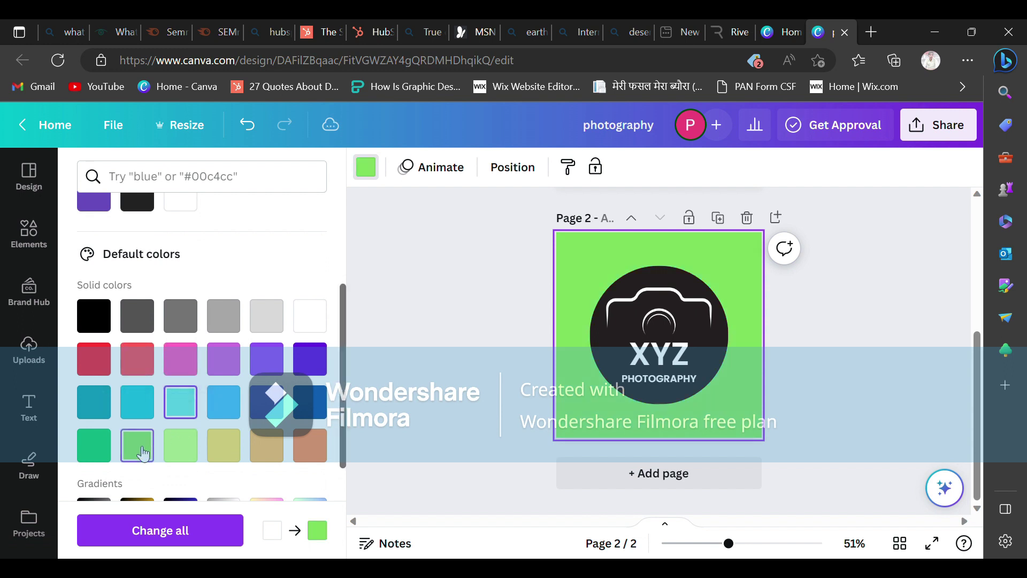
{"action": "left_click", "coordinate": [184, 449]}
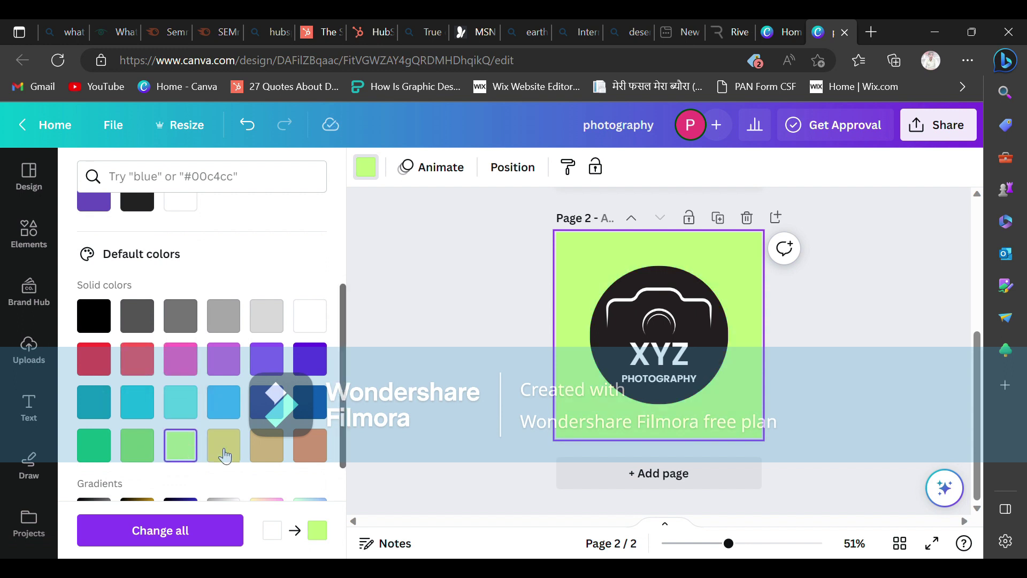
{"action": "left_click", "coordinate": [229, 454]}
{"action": "left_click", "coordinate": [263, 453]}
Try several gradients as page 2's background, including black-to-gold, grey-to-white, yellow-to-pink and turquoise-to-yellow
{"action": "scroll", "coordinate": [236, 452], "scroll_direction": "down", "scroll_amount": 1}
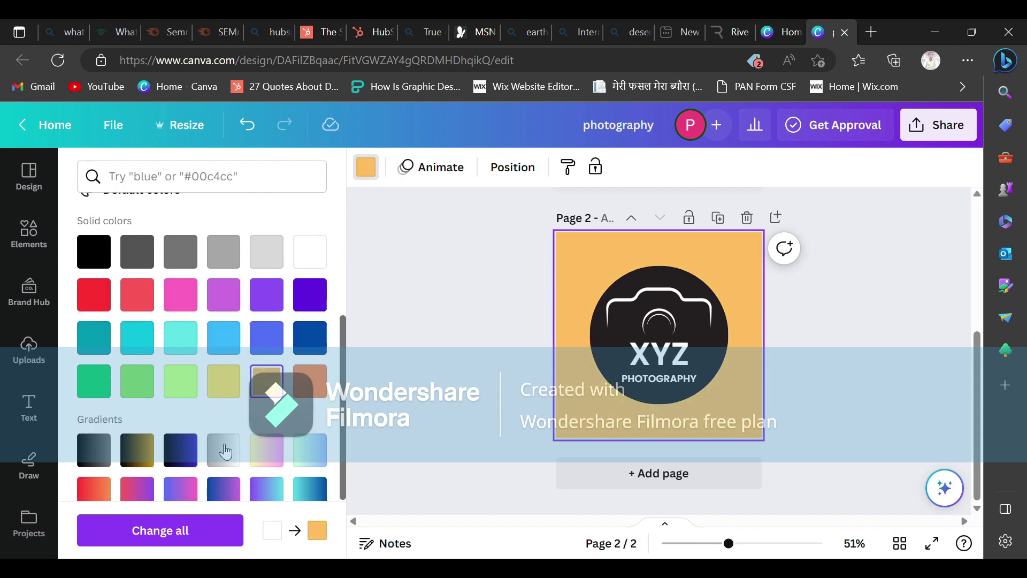
{"action": "left_click", "coordinate": [156, 459]}
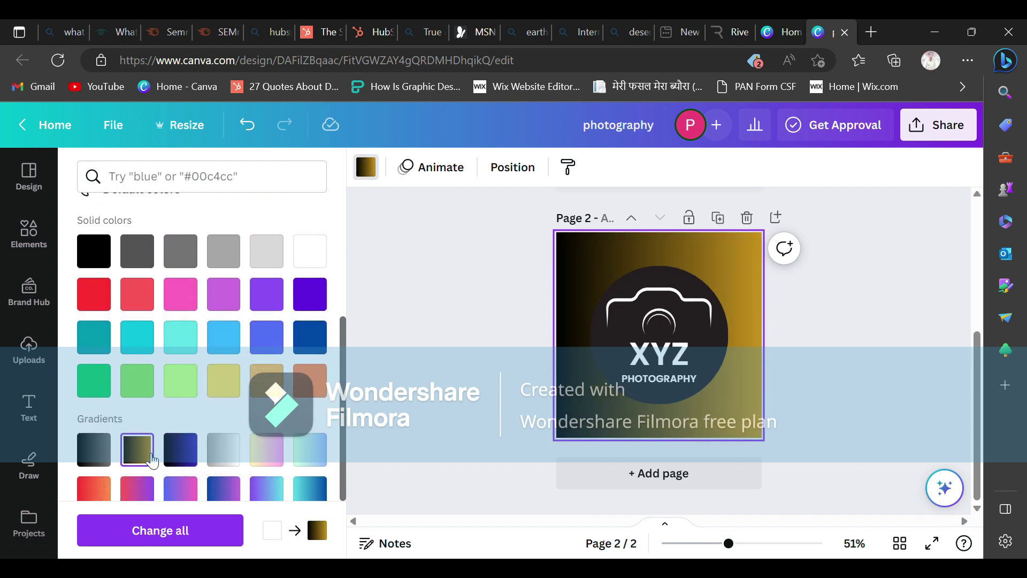
{"action": "left_click", "coordinate": [184, 458]}
{"action": "left_click", "coordinate": [224, 449]}
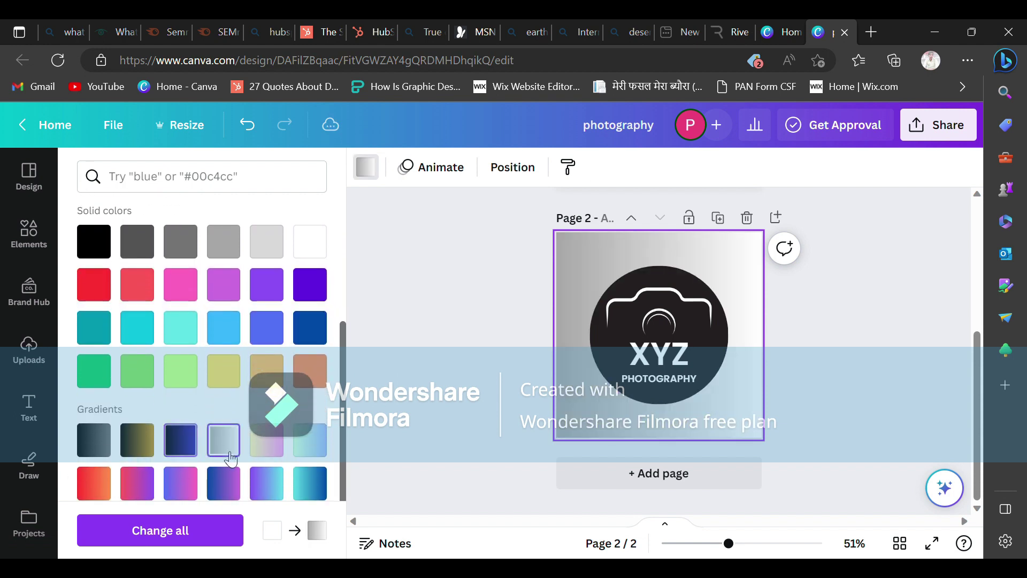
{"action": "left_click", "coordinate": [260, 452]}
{"action": "scroll", "coordinate": [262, 452], "scroll_direction": "down", "scroll_amount": 1}
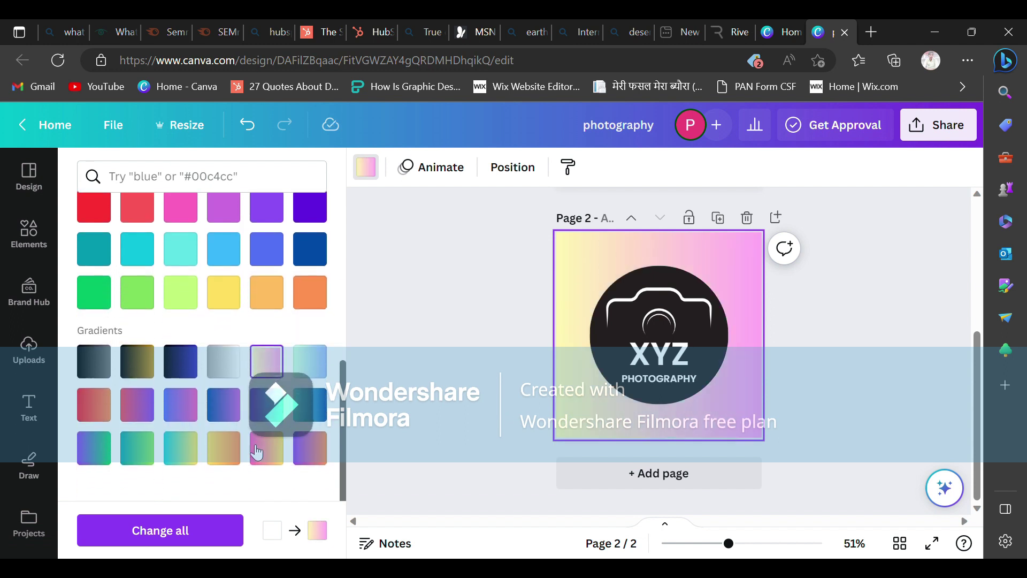
{"action": "left_click", "coordinate": [223, 448]}
{"action": "left_click", "coordinate": [181, 449]}
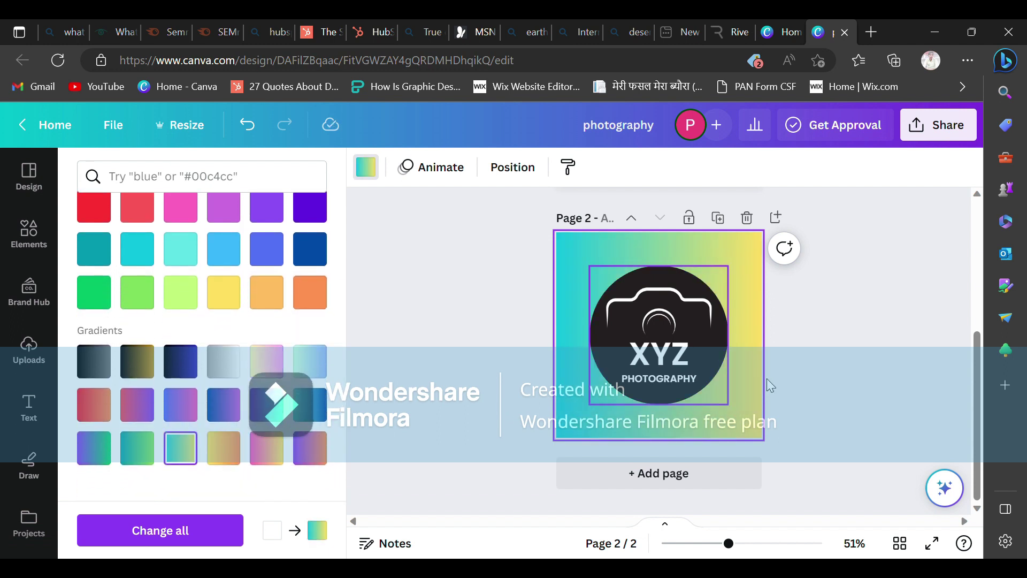
Apply the blue-to-purple gradient to the background of page 2 and deselect the page
{"action": "left_click", "coordinate": [229, 407]}
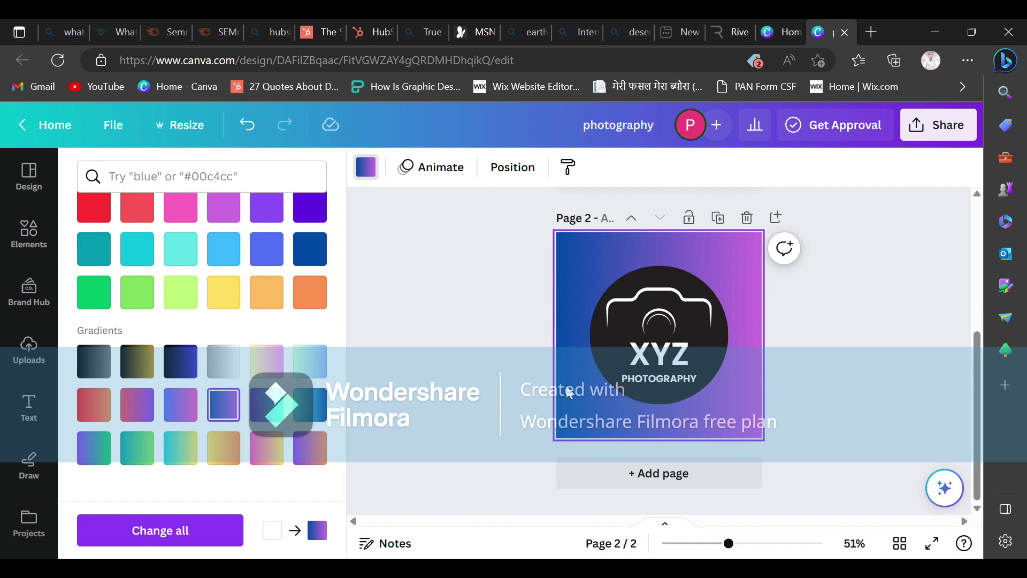
{"action": "left_click", "coordinate": [814, 366]}
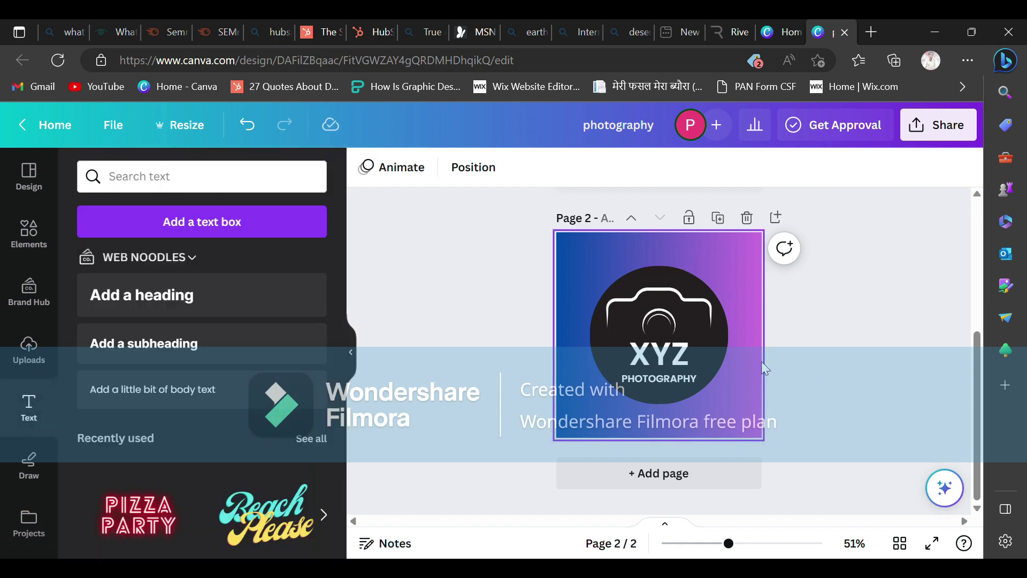
{"action": "scroll", "coordinate": [789, 356], "scroll_direction": "up", "scroll_amount": 5}
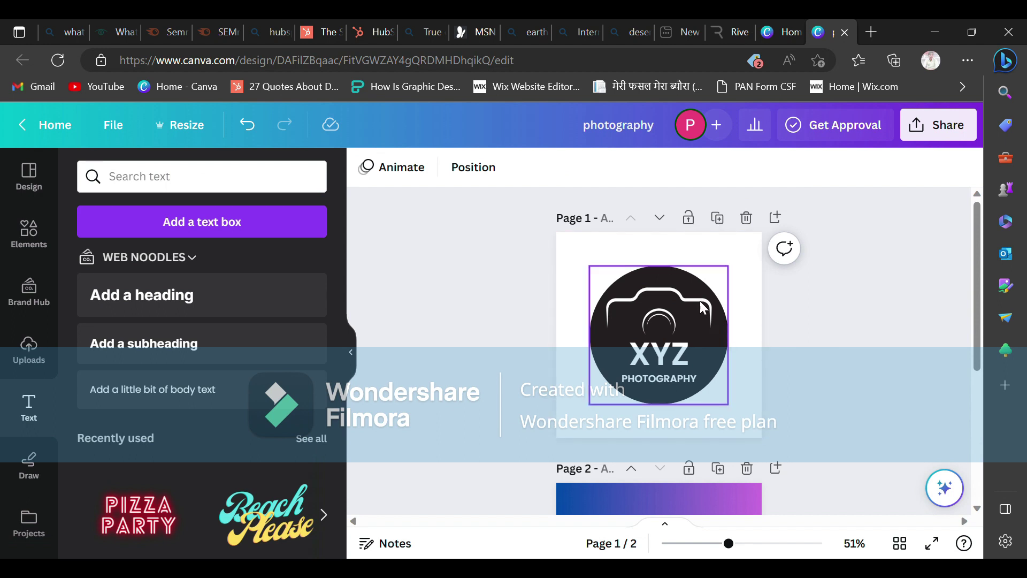
{"action": "left_click_drag", "start_coordinate": [723, 284], "coordinate": [690, 326]}
{"action": "left_click_drag", "start_coordinate": [664, 369], "coordinate": [693, 332]}
{"action": "left_click", "coordinate": [802, 328]}
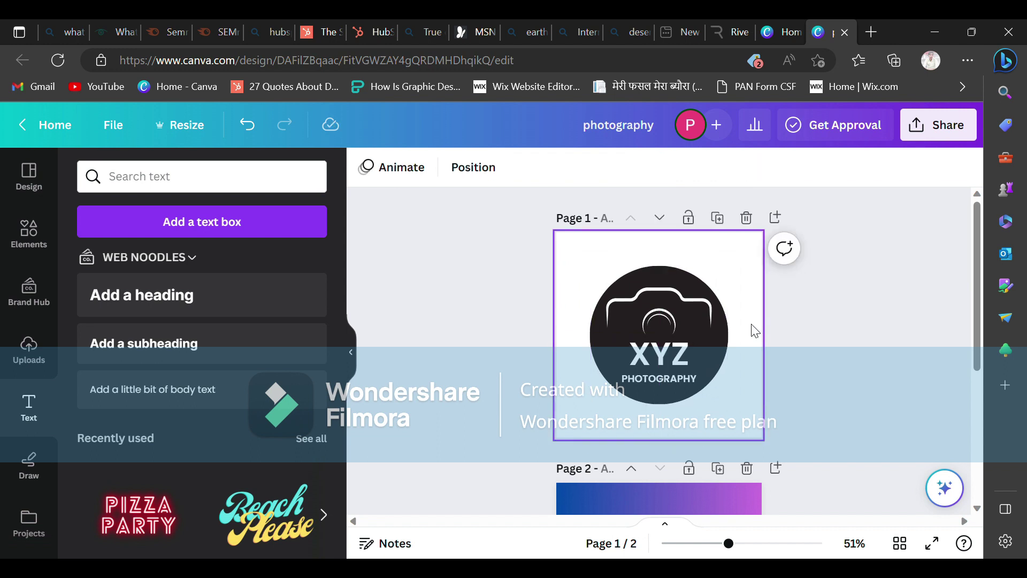
{"action": "scroll", "coordinate": [734, 296], "scroll_direction": "down", "scroll_amount": 5}
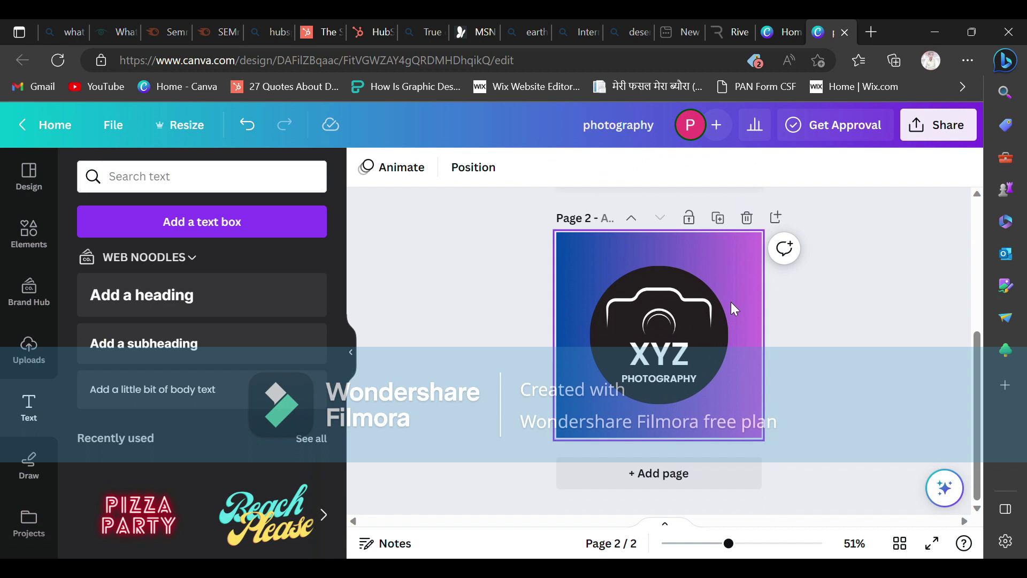
Add a third page after page 2 and set its background to the white document colour
{"action": "left_click", "coordinate": [717, 480]}
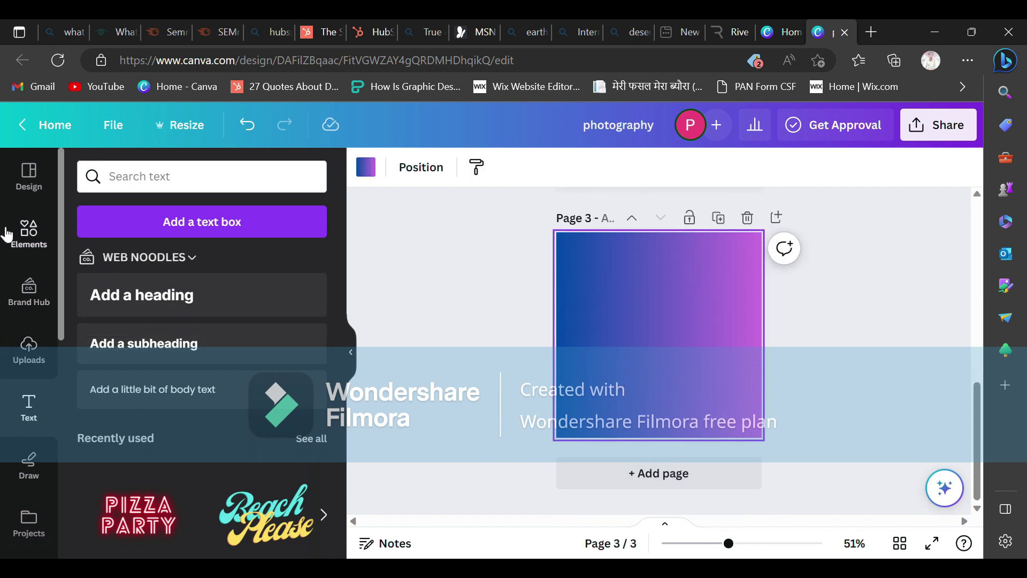
{"action": "left_click", "coordinate": [29, 234]}
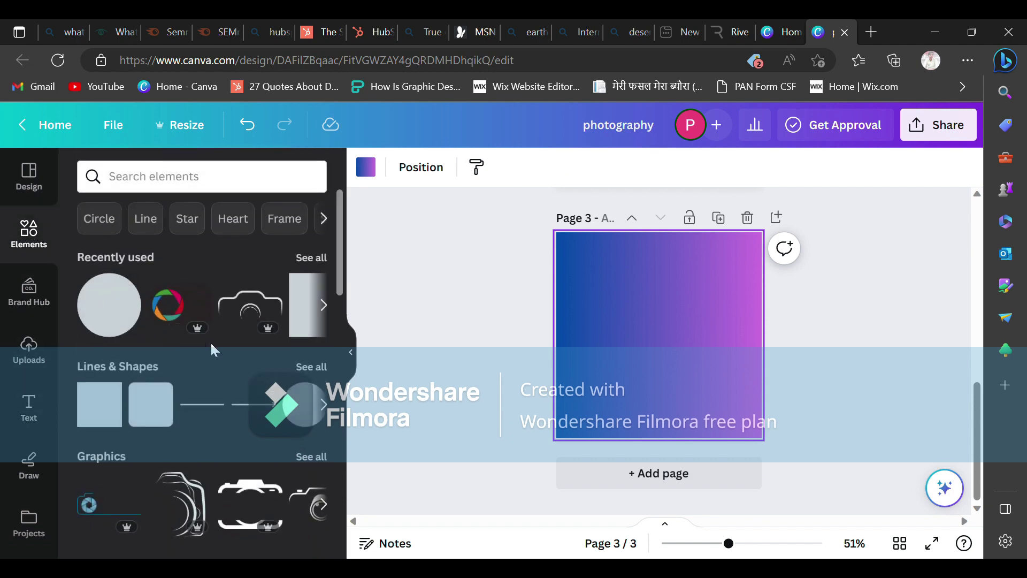
{"action": "scroll", "coordinate": [211, 341], "scroll_direction": "down", "scroll_amount": 1}
{"action": "scroll", "coordinate": [213, 349], "scroll_direction": "down", "scroll_amount": 2}
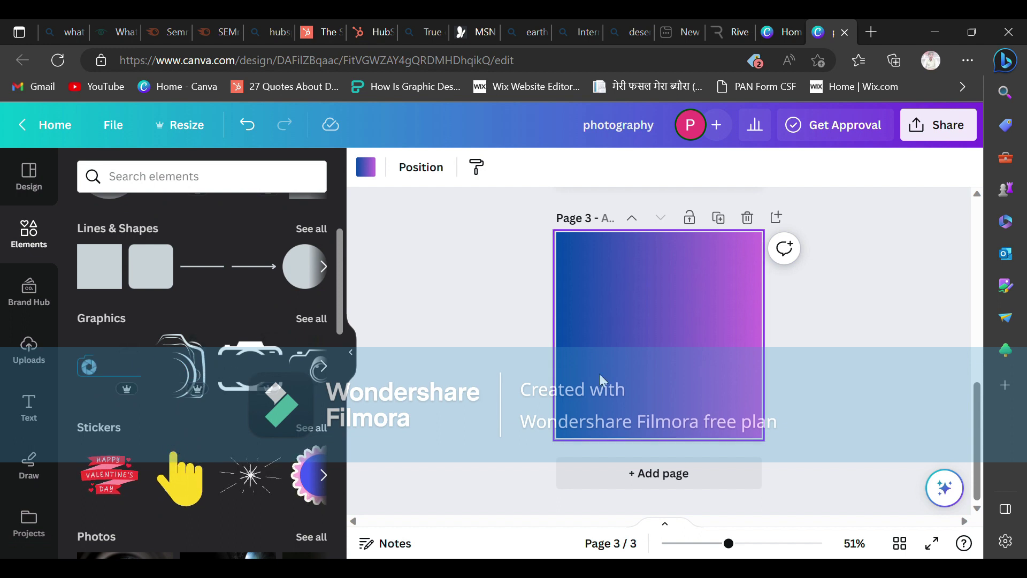
{"action": "left_click", "coordinate": [366, 167]}
{"action": "left_click", "coordinate": [180, 264]}
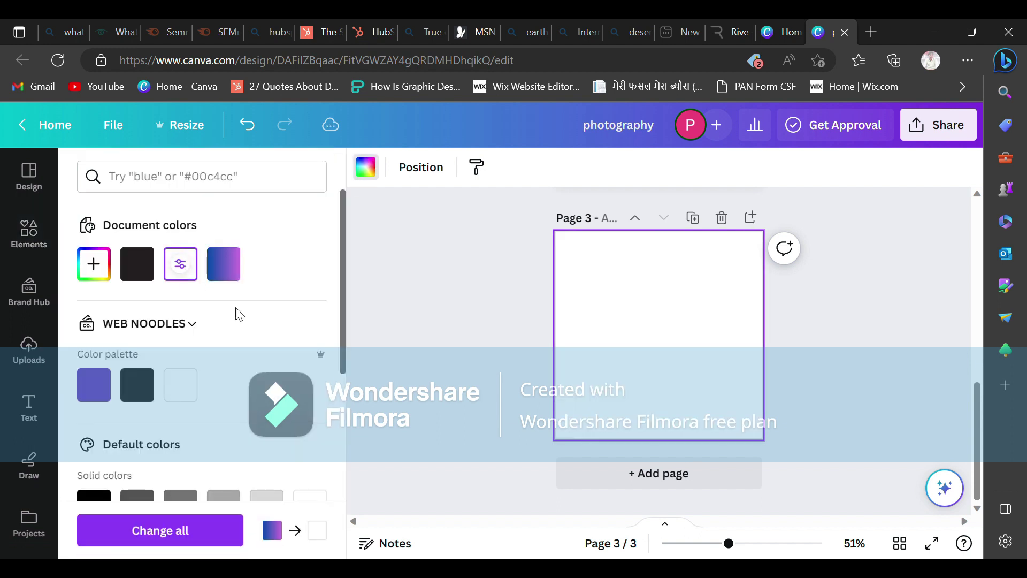
Add the blue camera outline graphic with the aperture lens to page 3
{"action": "left_click", "coordinate": [38, 235]}
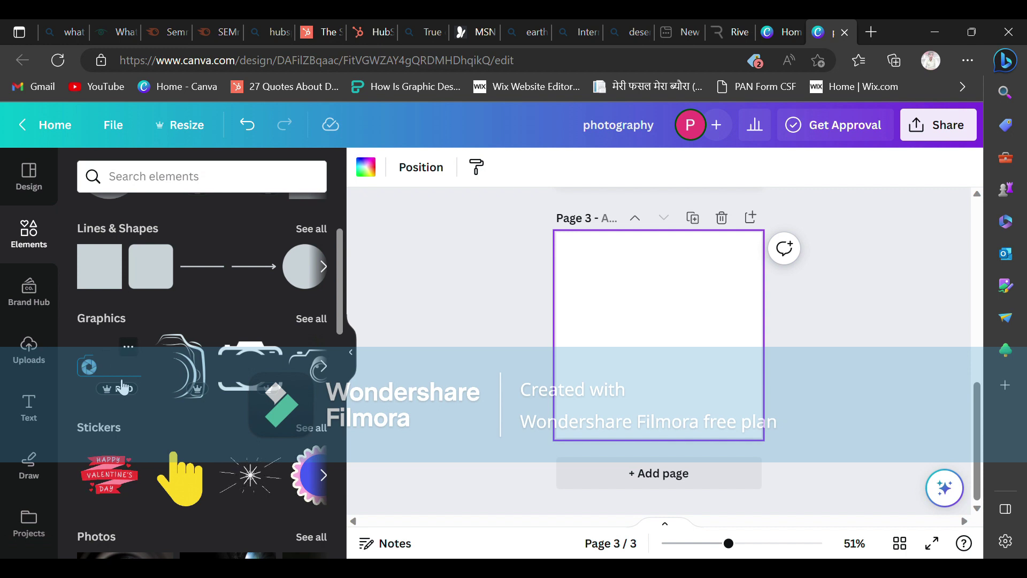
{"action": "left_click_drag", "start_coordinate": [256, 368], "coordinate": [633, 379]}
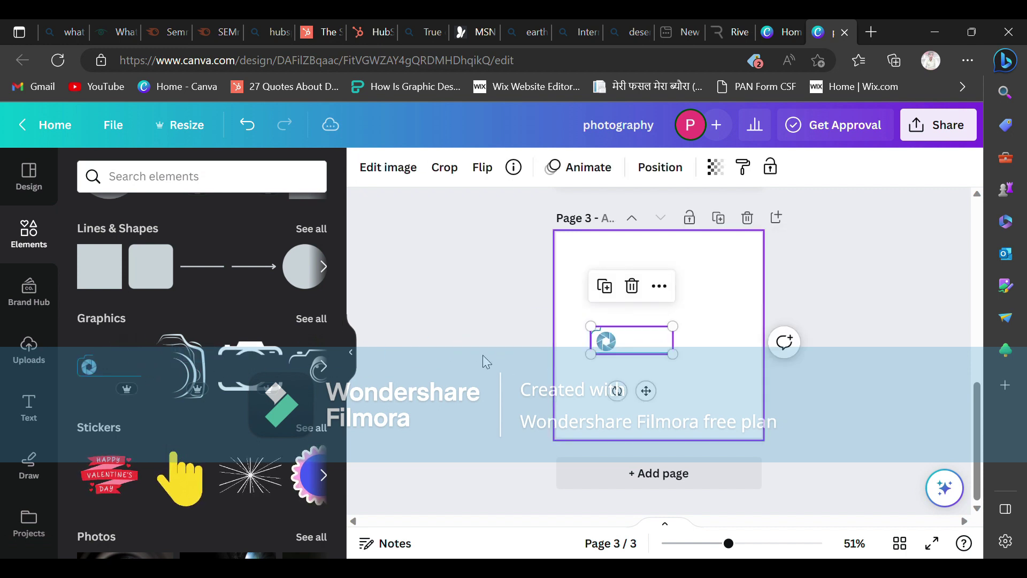
Browse the featured graphics and the Magic recommendations for other camera and aperture graphics
{"action": "left_click", "coordinate": [311, 321]}
{"action": "left_click", "coordinate": [313, 398]}
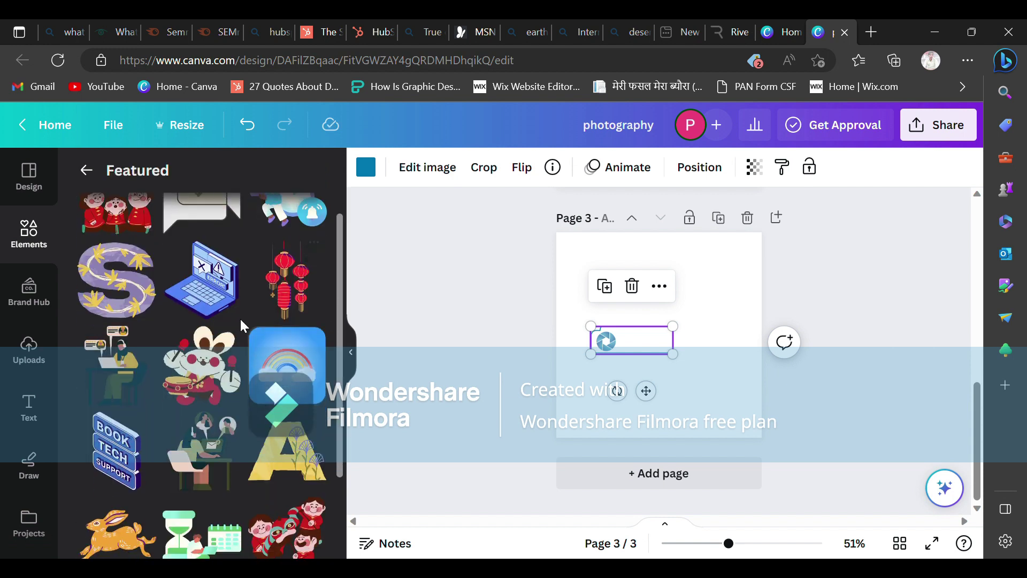
{"action": "left_click", "coordinate": [85, 170]}
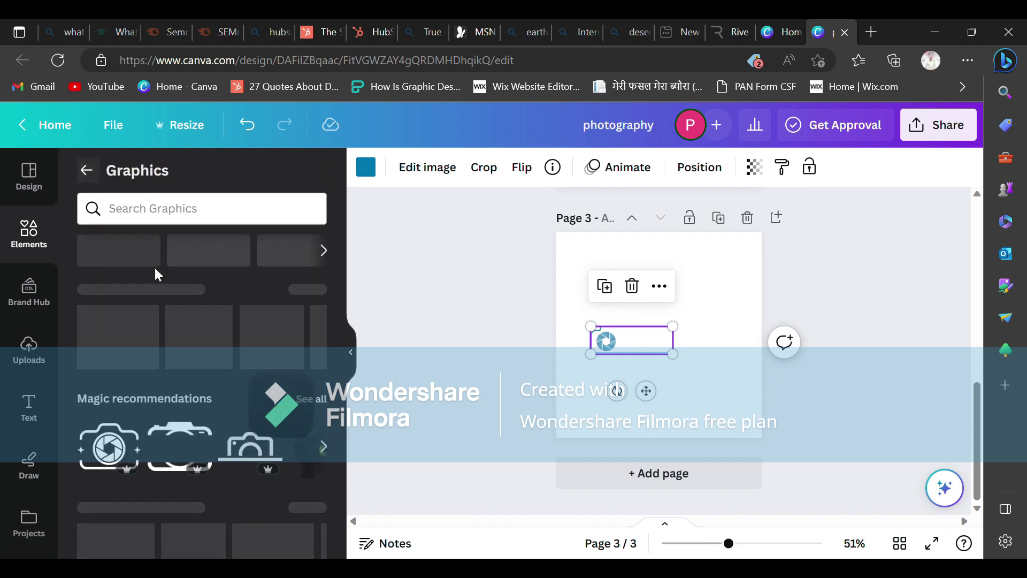
{"action": "left_click", "coordinate": [309, 400]}
{"action": "scroll", "coordinate": [303, 405], "scroll_direction": "down", "scroll_amount": 2}
{"action": "scroll", "coordinate": [303, 405], "scroll_direction": "down", "scroll_amount": 5}
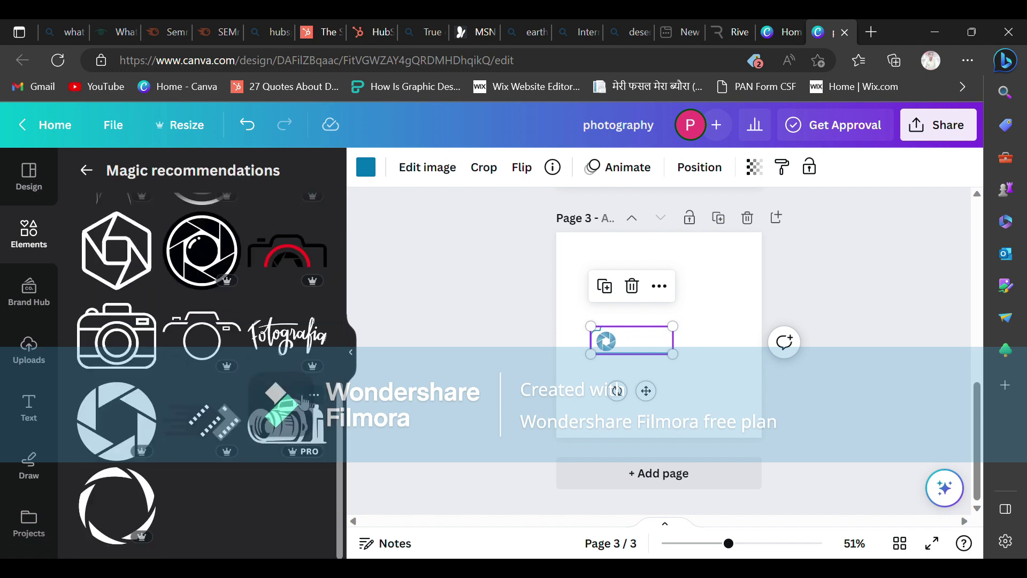
{"action": "scroll", "coordinate": [303, 401], "scroll_direction": "down", "scroll_amount": 5}
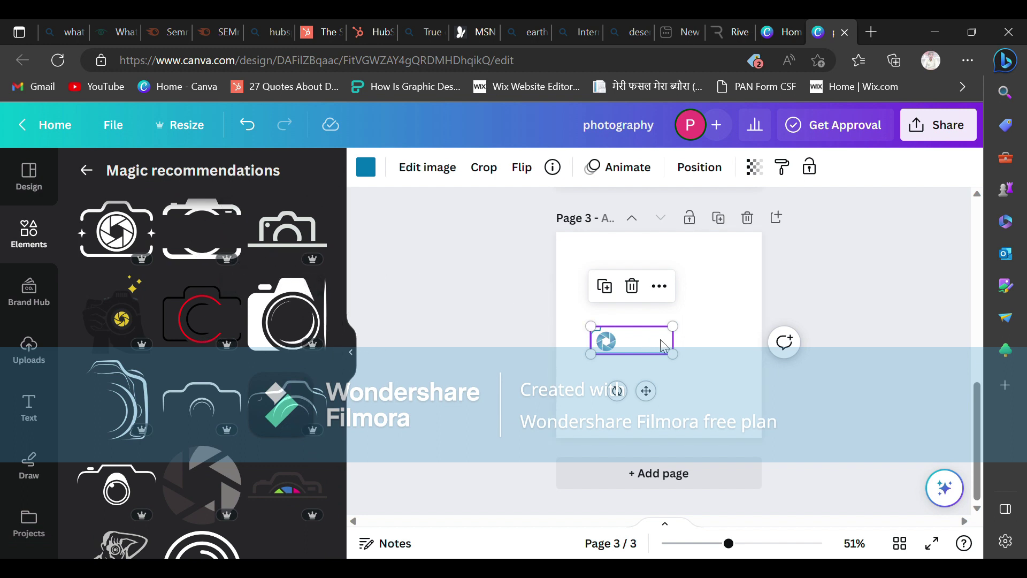
Enlarge the blue camera graphic on page 3, place it near the page centre and deselect it
{"action": "left_click", "coordinate": [685, 332]}
{"action": "left_click_drag", "start_coordinate": [656, 348], "coordinate": [574, 310]}
{"action": "left_click_drag", "start_coordinate": [644, 348], "coordinate": [682, 354]}
{"action": "left_click", "coordinate": [796, 321]}
{"action": "left_click", "coordinate": [816, 290]}
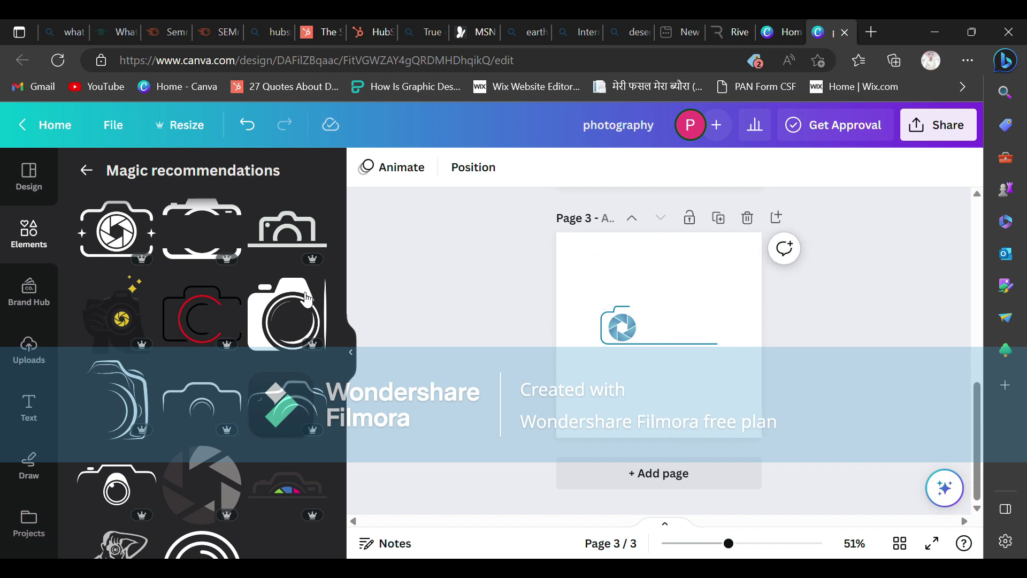
Add a heading reading "xyz" below the camera graphic on page 3
{"action": "left_click", "coordinate": [41, 426]}
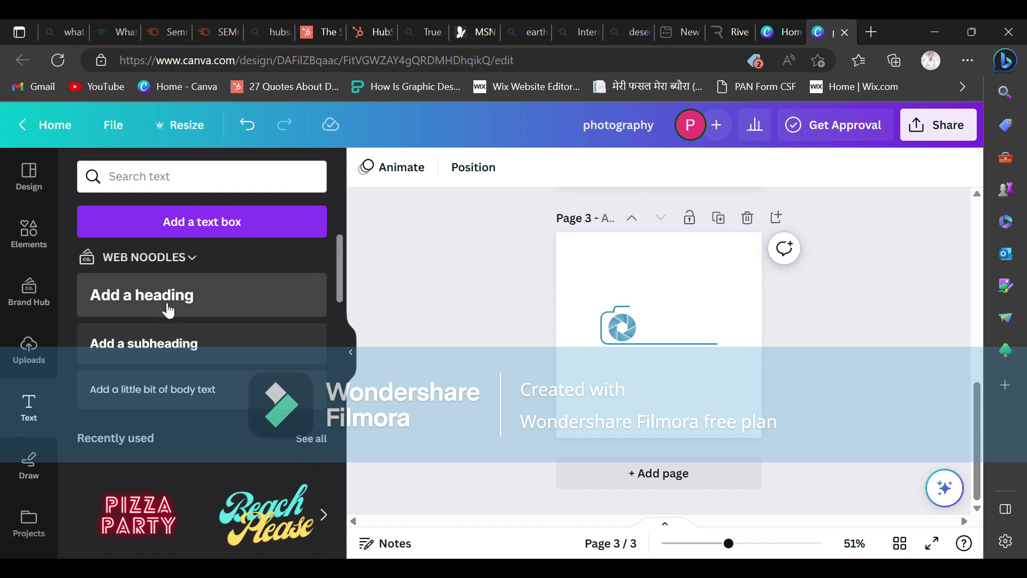
{"action": "left_click_drag", "start_coordinate": [201, 305], "coordinate": [631, 406]}
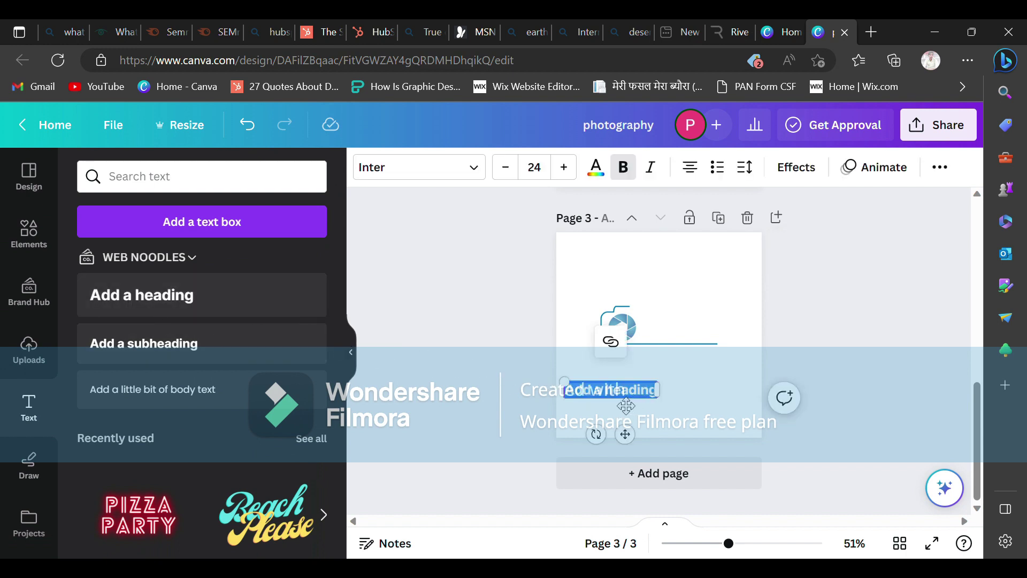
{"action": "key", "text": "BackSpace"}
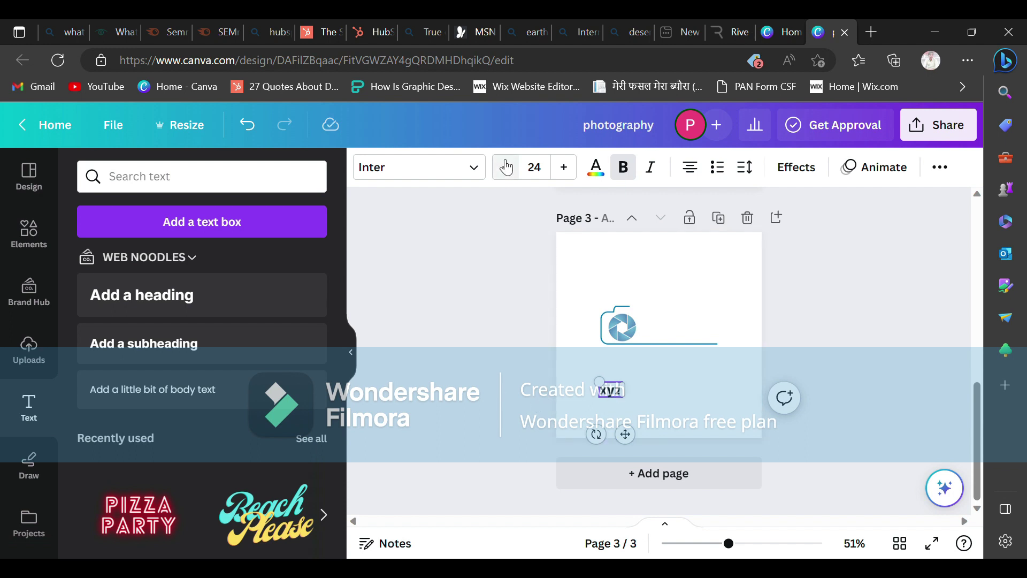
Check the font size of XYZ on page 2 and set the xyz heading on page 3 to size 58
{"action": "scroll", "coordinate": [677, 257], "scroll_direction": "up", "scroll_amount": 3}
{"action": "left_click", "coordinate": [659, 229]}
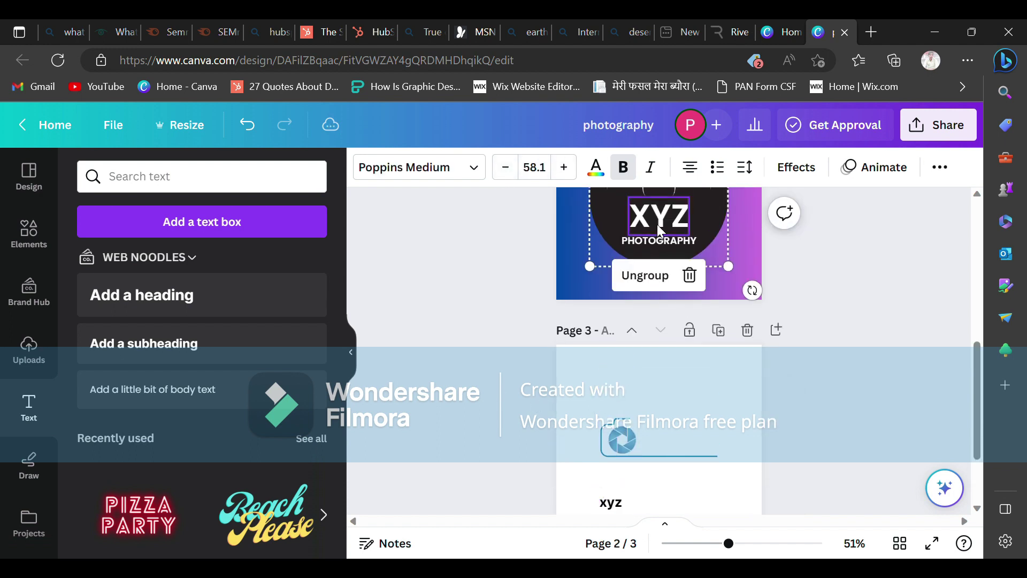
{"action": "scroll", "coordinate": [644, 484], "scroll_direction": "down", "scroll_amount": 1}
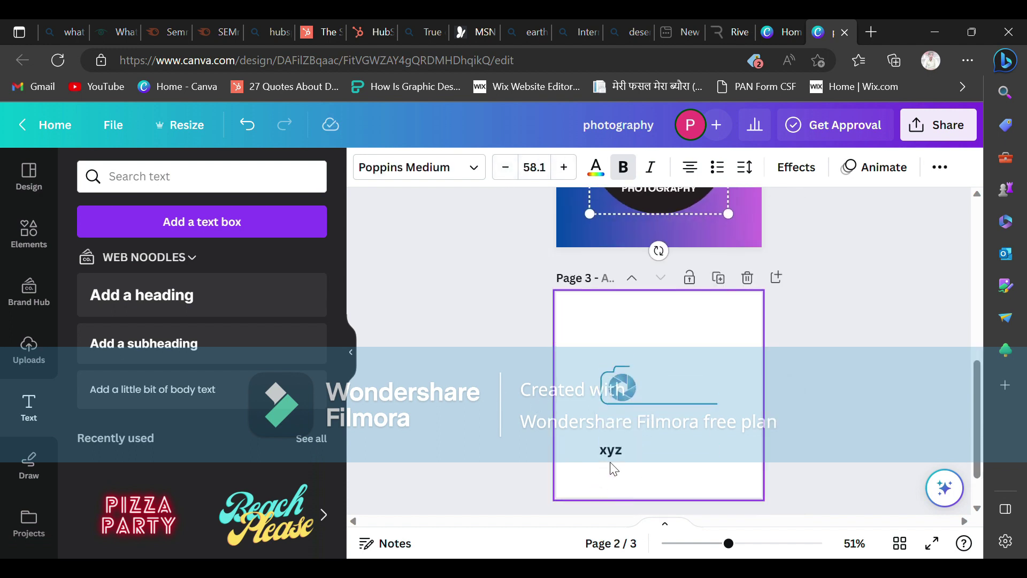
{"action": "left_click", "coordinate": [610, 467]}
{"action": "left_click", "coordinate": [609, 458]}
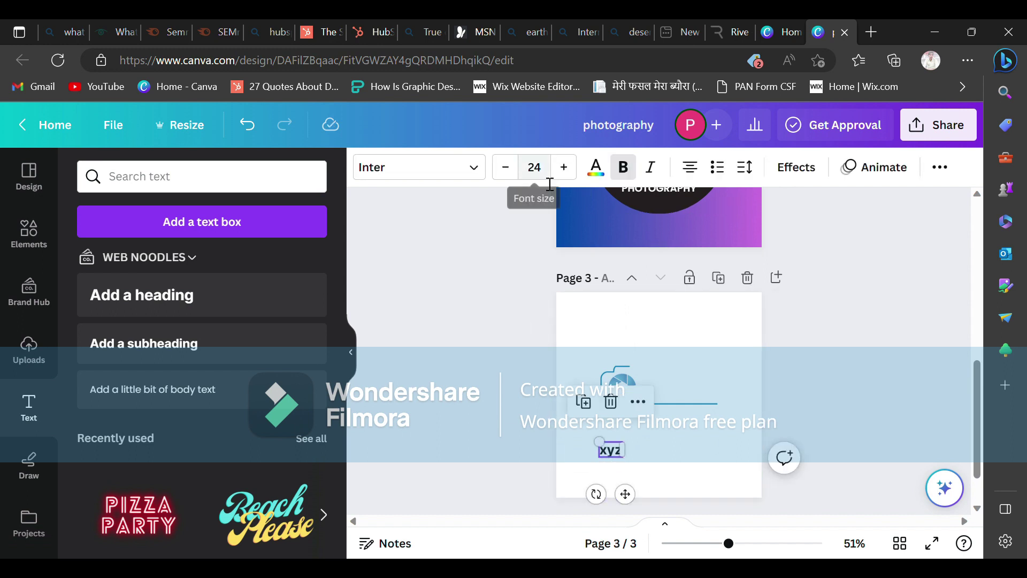
{"action": "left_click", "coordinate": [535, 168]}
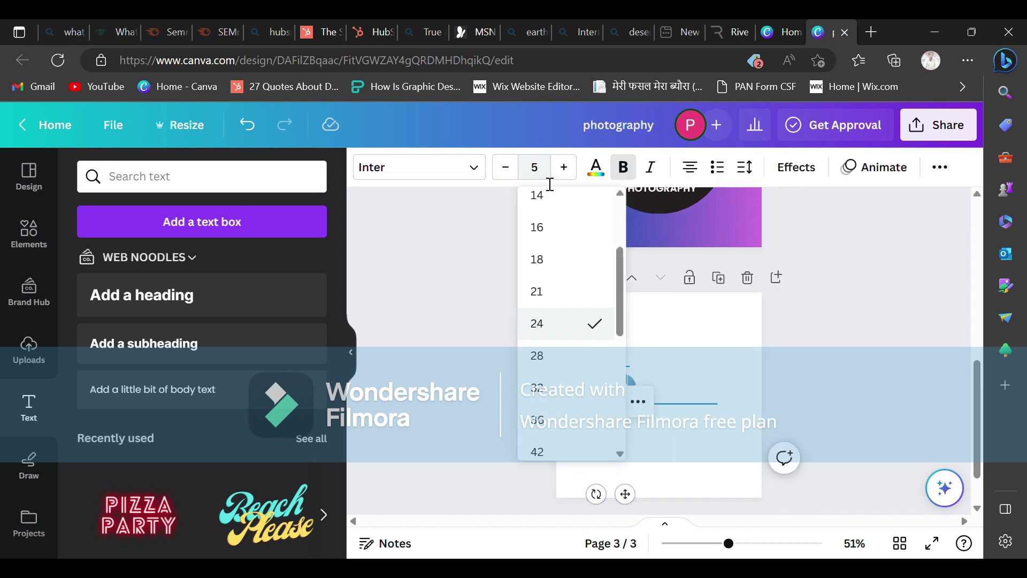
{"action": "key", "text": "Return"}
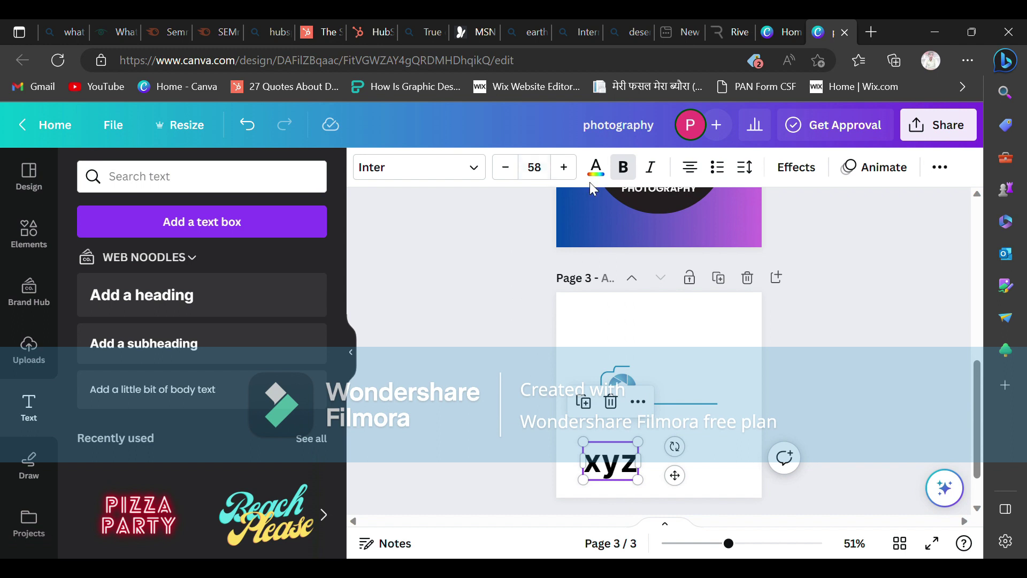
Align the xyz heading with the left edge of the camera graphic and change it to uppercase
{"action": "left_click", "coordinate": [740, 379]}
{"action": "left_click_drag", "start_coordinate": [613, 457], "coordinate": [629, 458]}
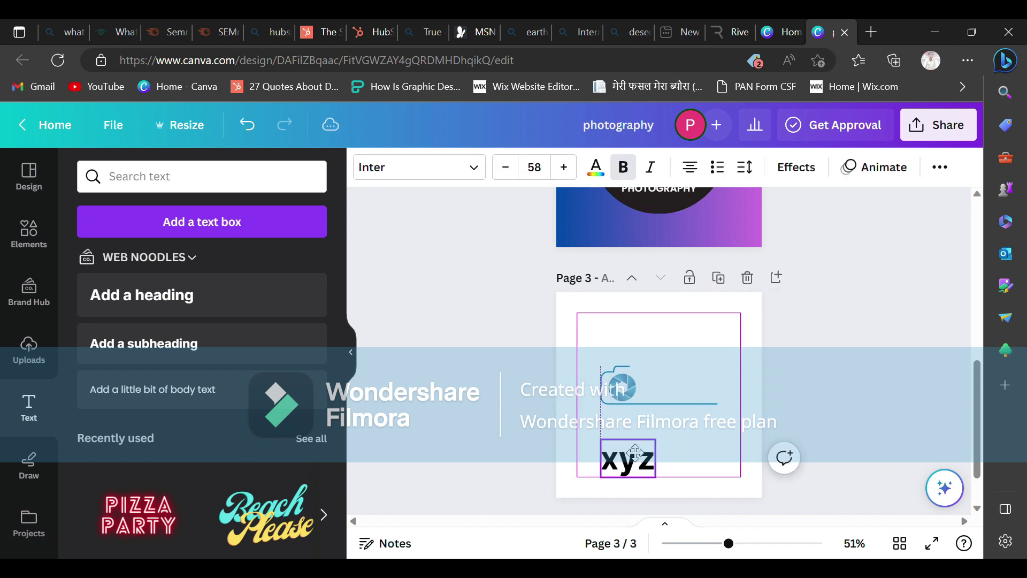
{"action": "left_click", "coordinate": [940, 168]}
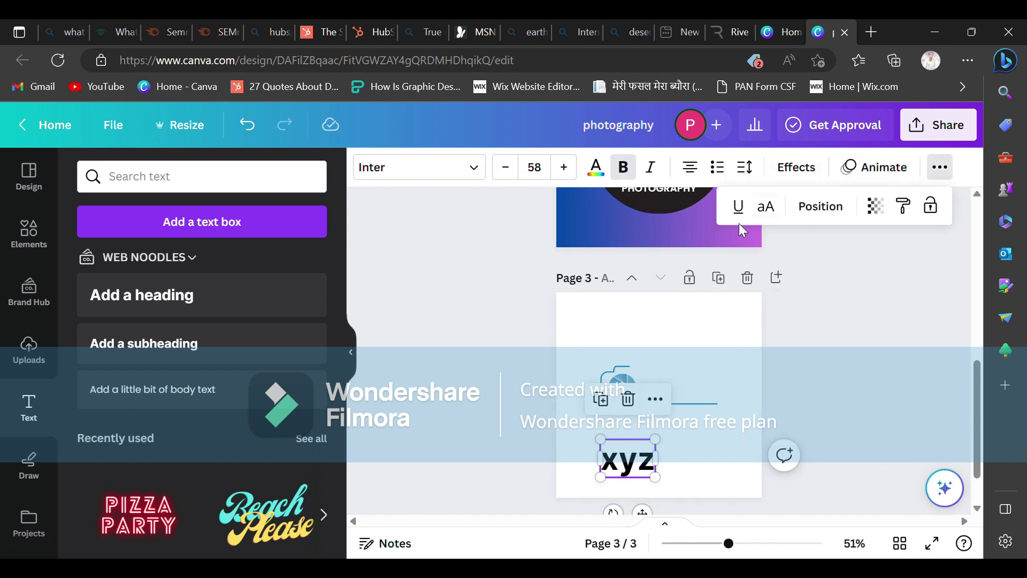
{"action": "left_click", "coordinate": [767, 207]}
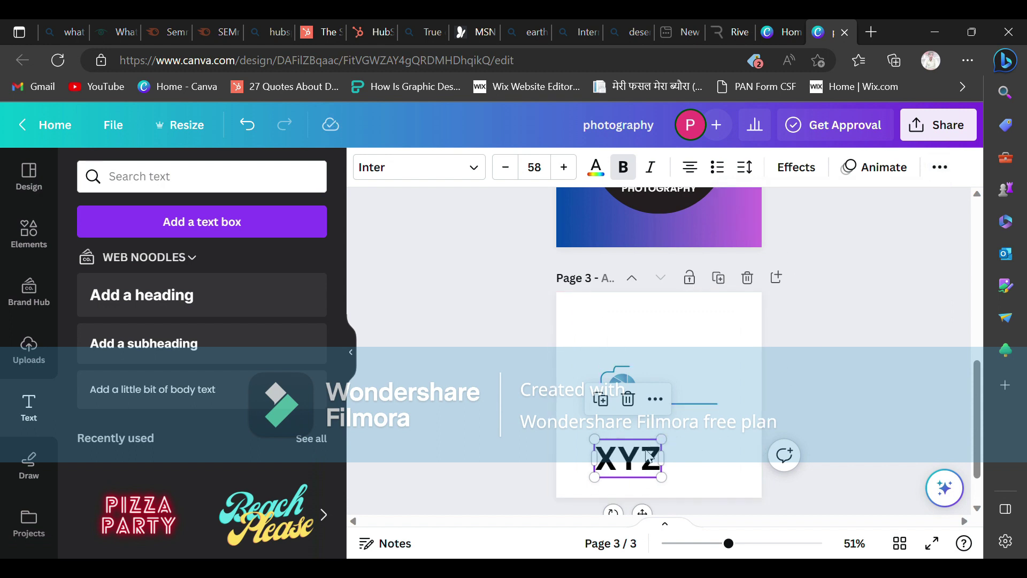
Move the XYZ text beside the aperture lens, just above the graphic's baseline, nudge it down and right, and deselect it
{"action": "left_click_drag", "start_coordinate": [654, 463], "coordinate": [692, 395]}
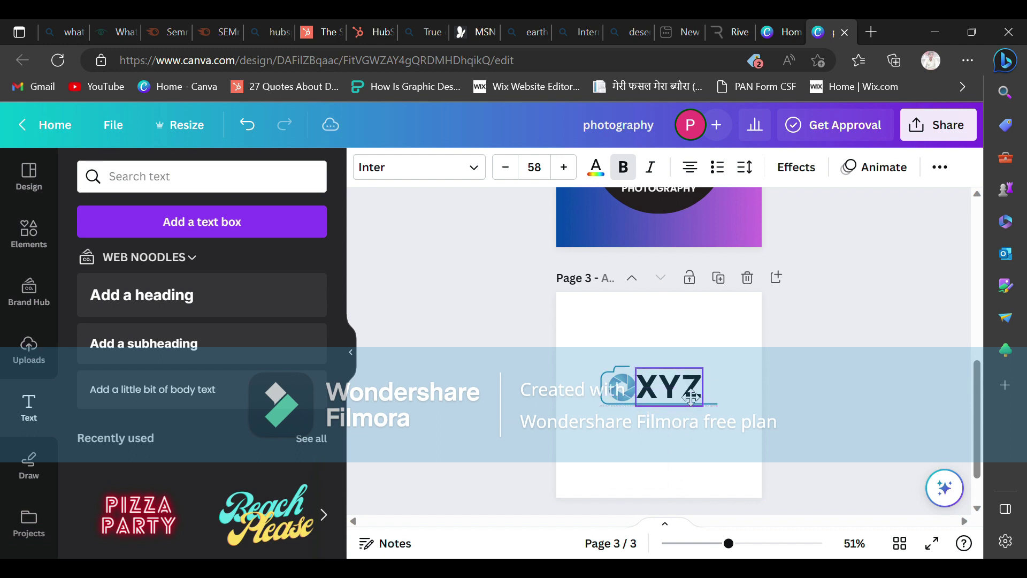
{"action": "left_click", "coordinate": [722, 423]}
{"action": "left_click", "coordinate": [661, 404]}
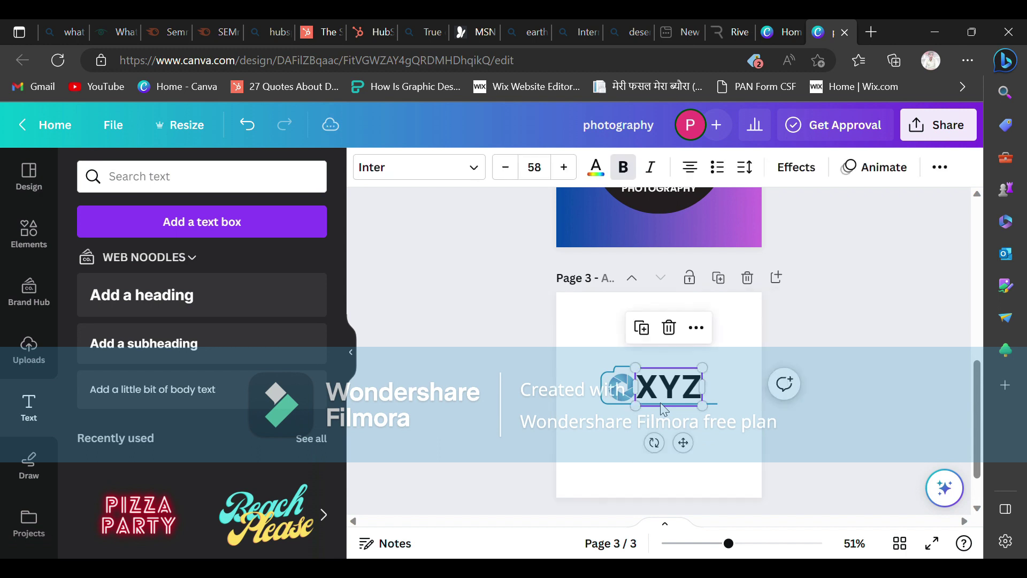
{"action": "key", "text": "Down"}
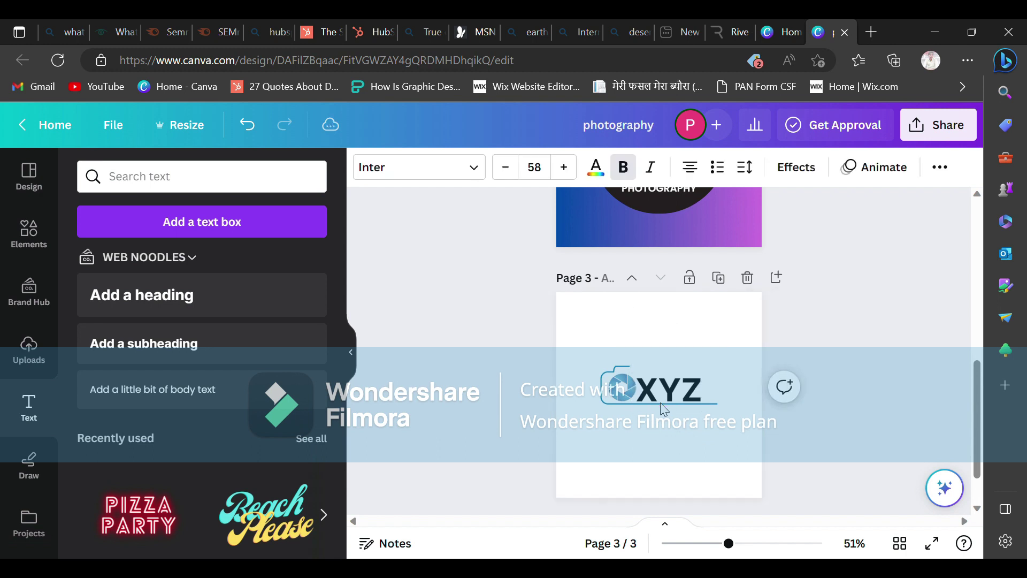
{"action": "key", "text": "Right"}
{"action": "key", "text": "Right"}
{"action": "key", "text": "Right"}
{"action": "key", "text": "Right"}
{"action": "key", "text": "Right"}
{"action": "key", "text": "Right"}
{"action": "key", "text": "Right"}
{"action": "key", "text": "Right"}
{"action": "key", "text": "Right"}
{"action": "key", "text": "Right"}
{"action": "key", "text": "Right"}
{"action": "key", "text": "Right"}
{"action": "key", "text": "Right"}
{"action": "key", "text": "Right"}
{"action": "key", "text": "Right"}
{"action": "key", "text": "Right"}
{"action": "key", "text": "Right"}
{"action": "key", "text": "Right"}
{"action": "key", "text": "Right"}
{"action": "key", "text": "Right"}
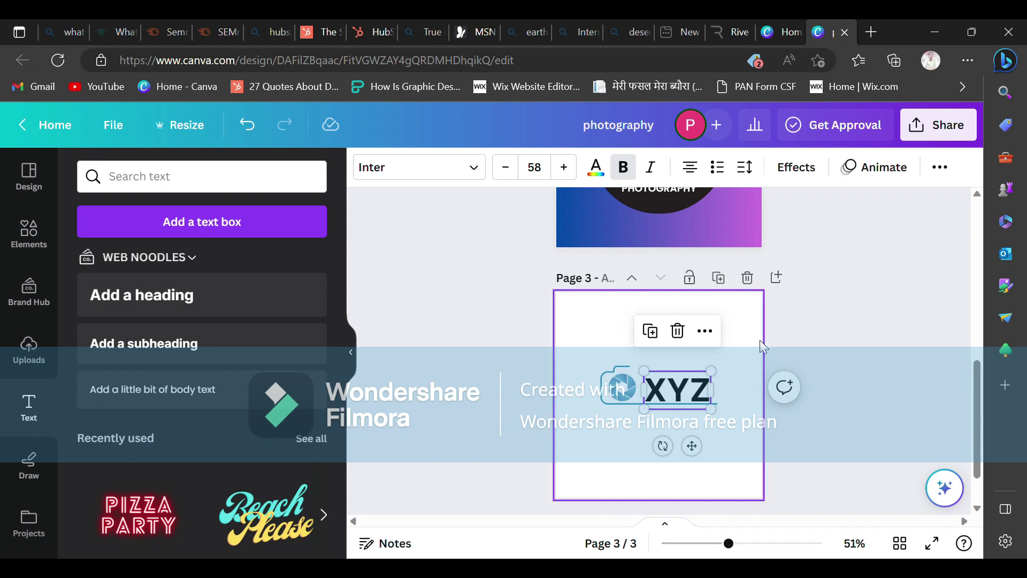
{"action": "left_click", "coordinate": [749, 350]}
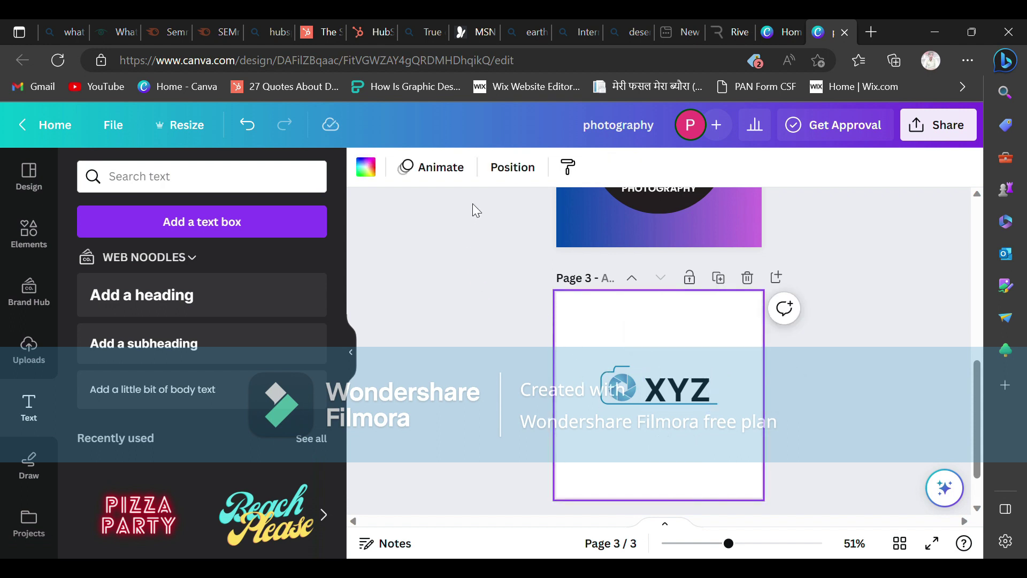
Colour the XYZ text on page 3 with the blue document colour of the camera graphic
{"action": "left_click", "coordinate": [648, 390]}
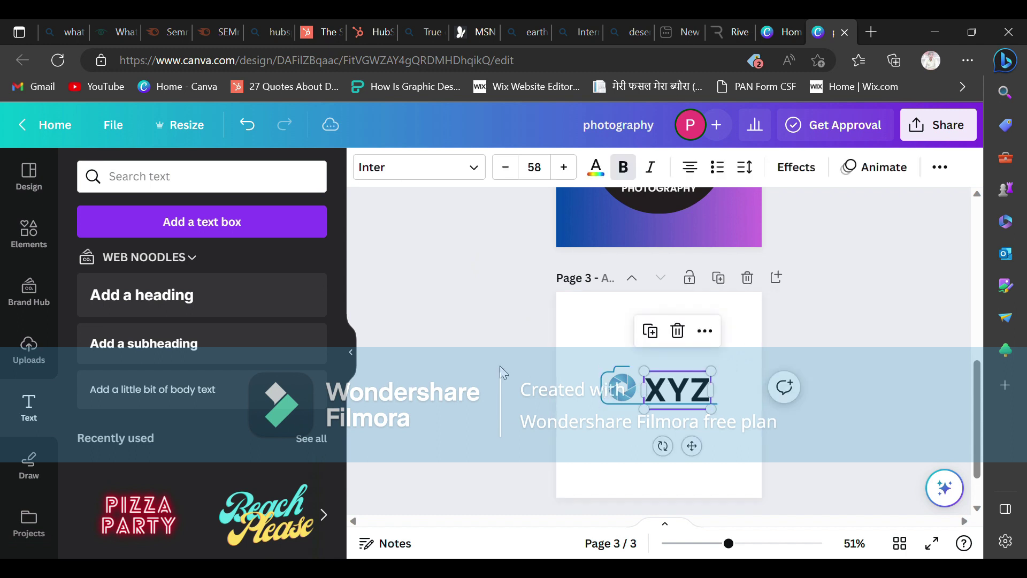
{"action": "left_click", "coordinate": [605, 180]}
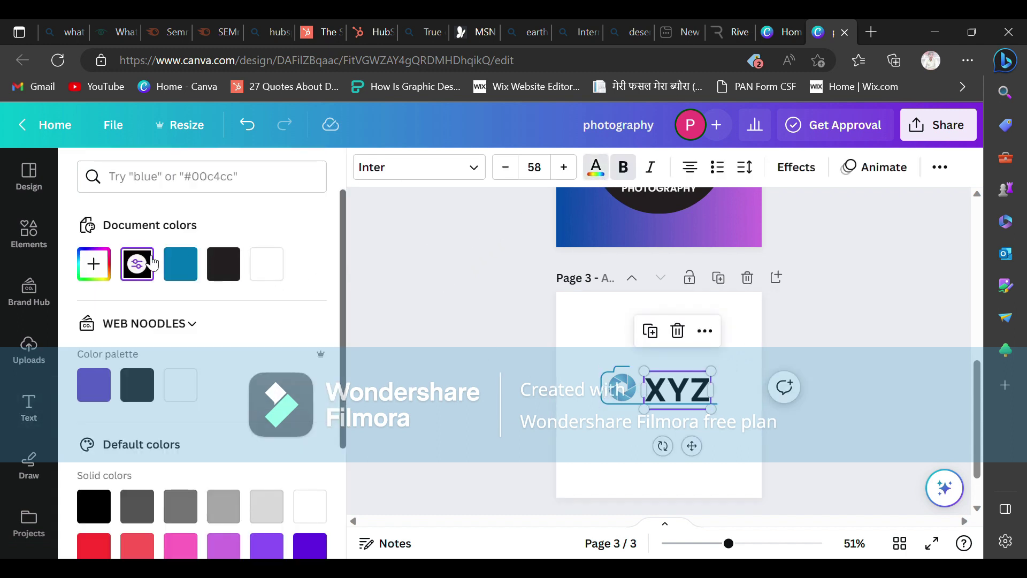
{"action": "left_click", "coordinate": [181, 264]}
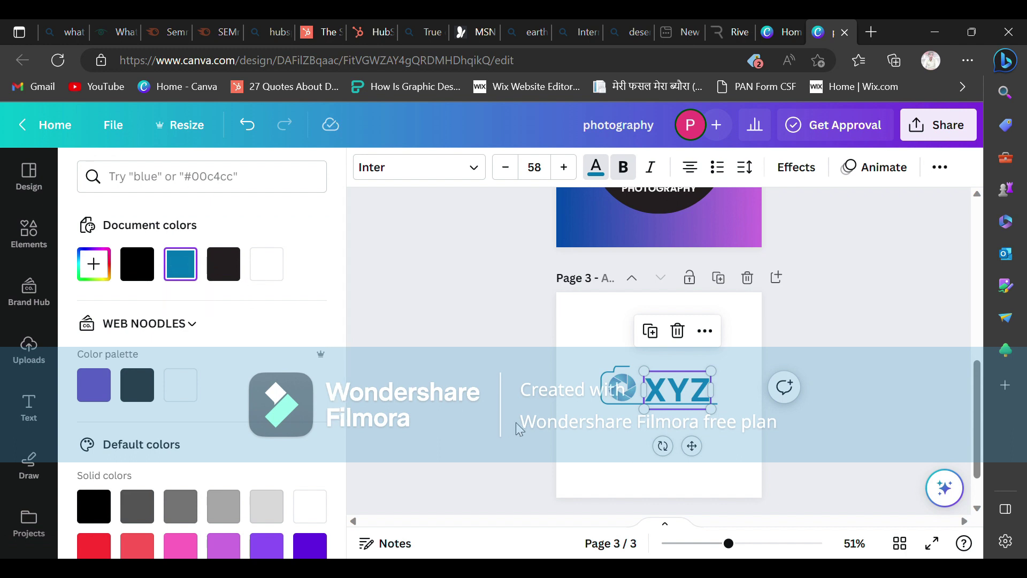
{"action": "left_click", "coordinate": [572, 431]}
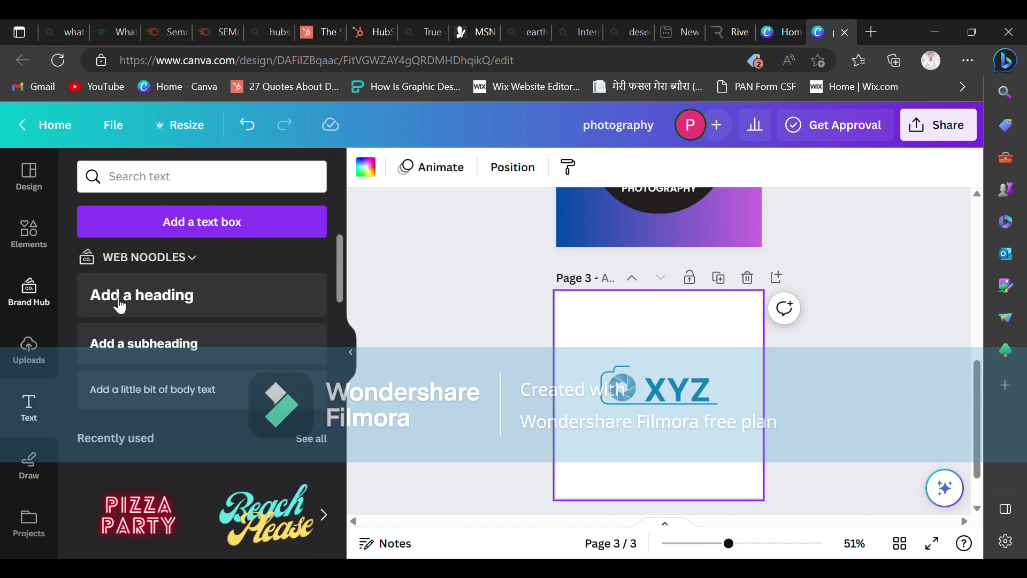
Add a heading reading "photography" below the XYZ text on page 3 and change it to uppercase
{"action": "left_click_drag", "start_coordinate": [182, 304], "coordinate": [722, 458]}
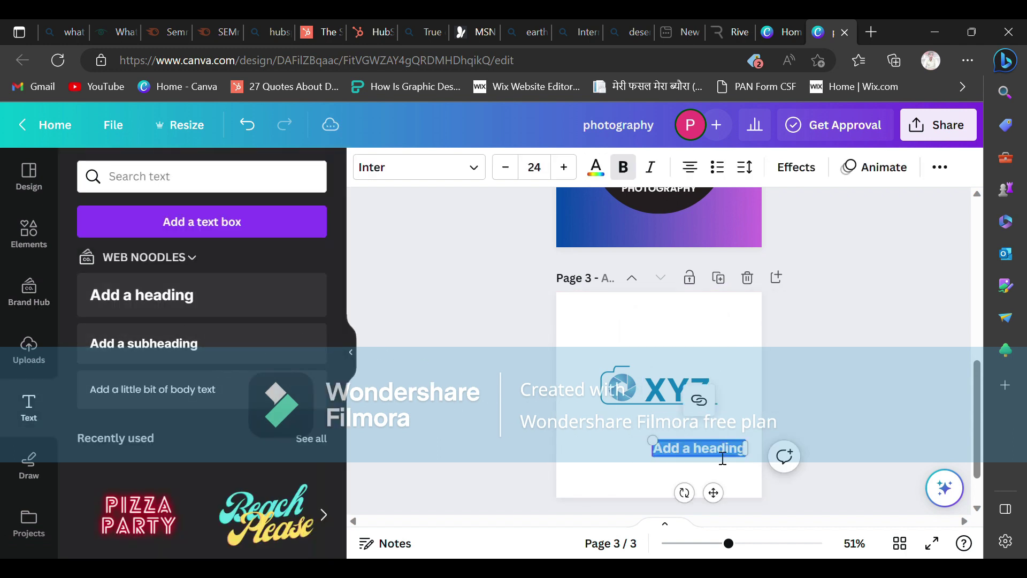
{"action": "type", "text": "ph"}
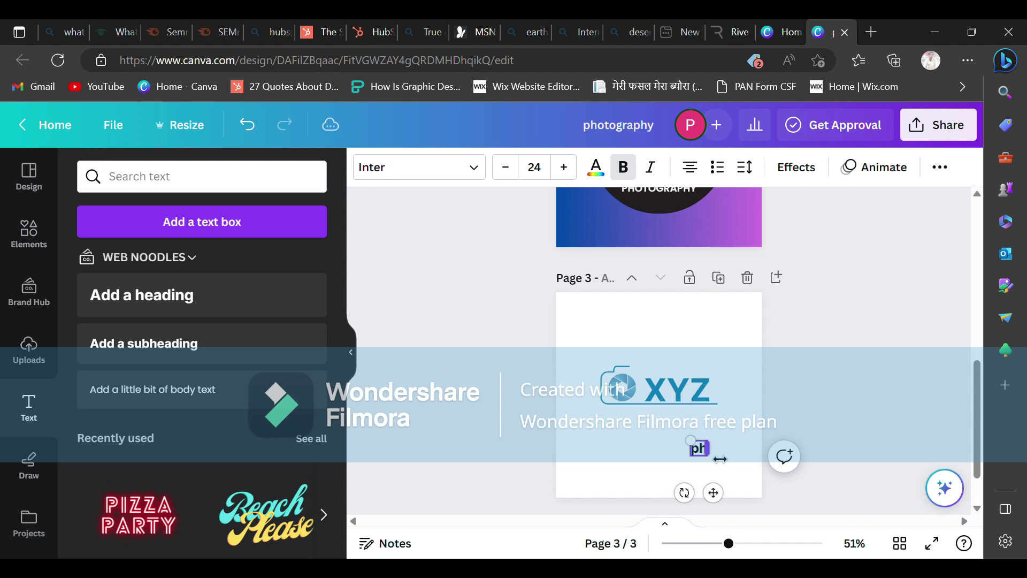
{"action": "type", "text": "otog"}
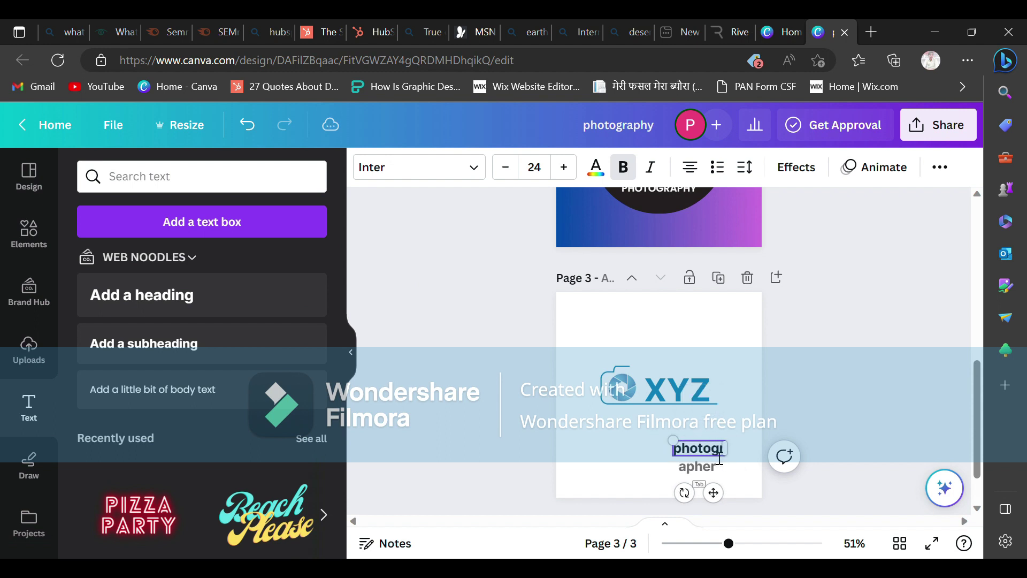
{"action": "type", "text": "raphy"}
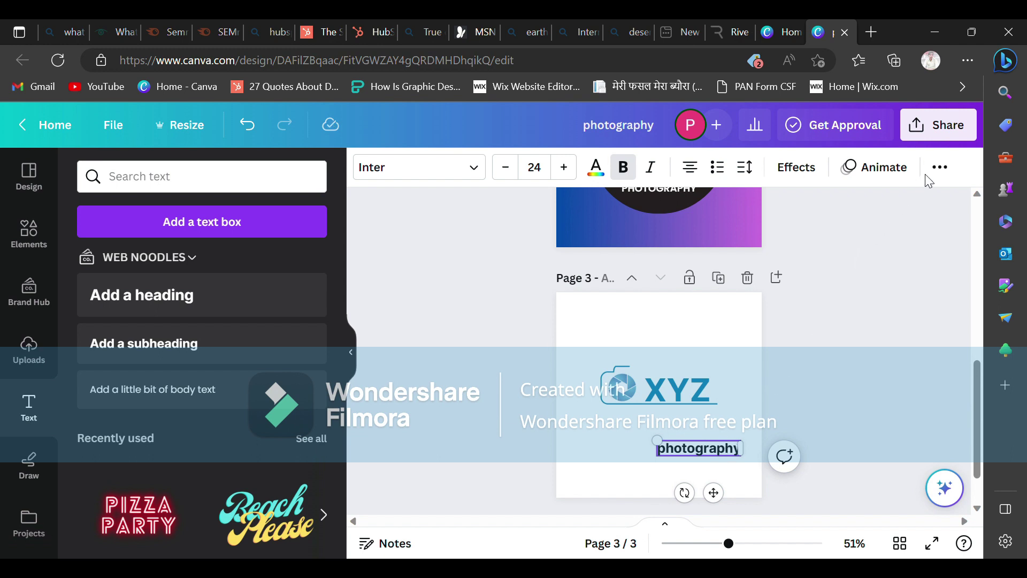
{"action": "left_click", "coordinate": [939, 168]}
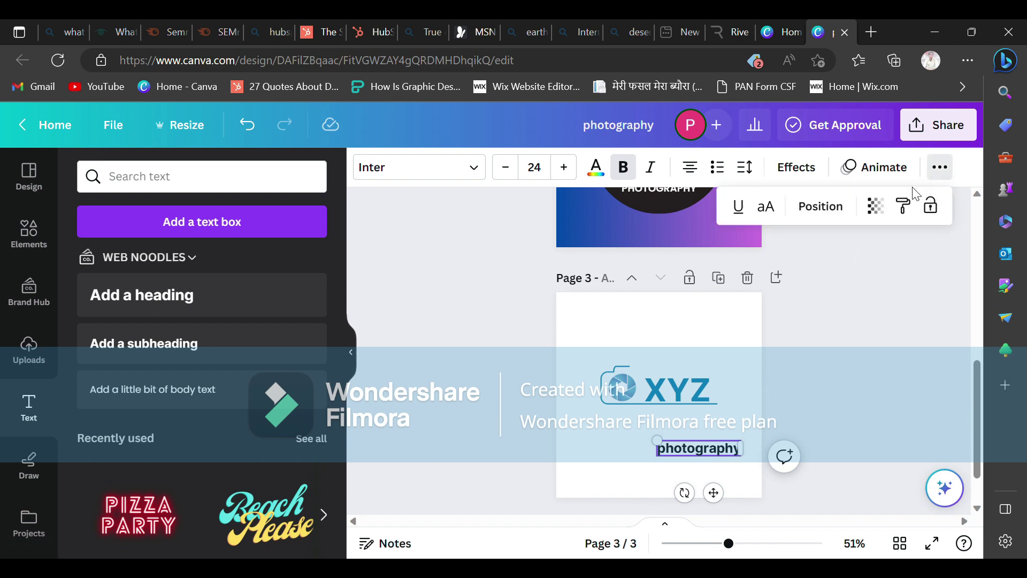
{"action": "left_click", "coordinate": [770, 208]}
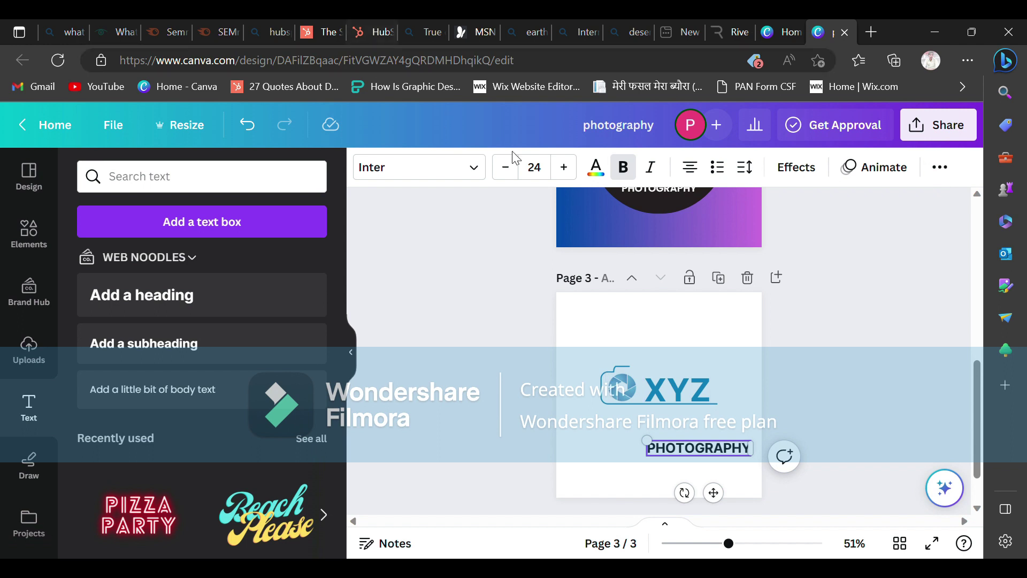
Change the font of the XYZ text on page 3 to Poppins Medium
{"action": "left_click", "coordinate": [669, 373]}
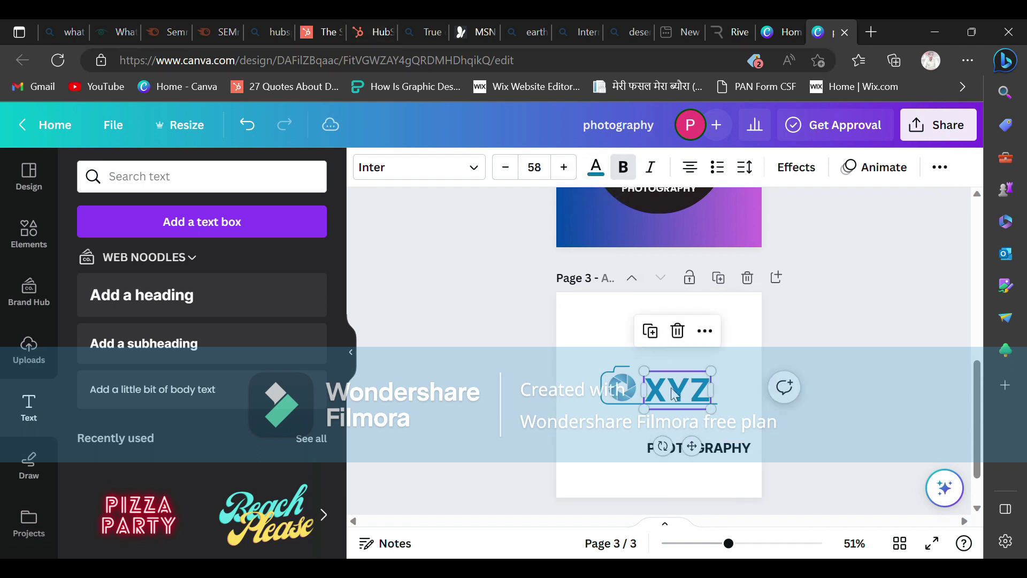
{"action": "left_click", "coordinate": [468, 171]}
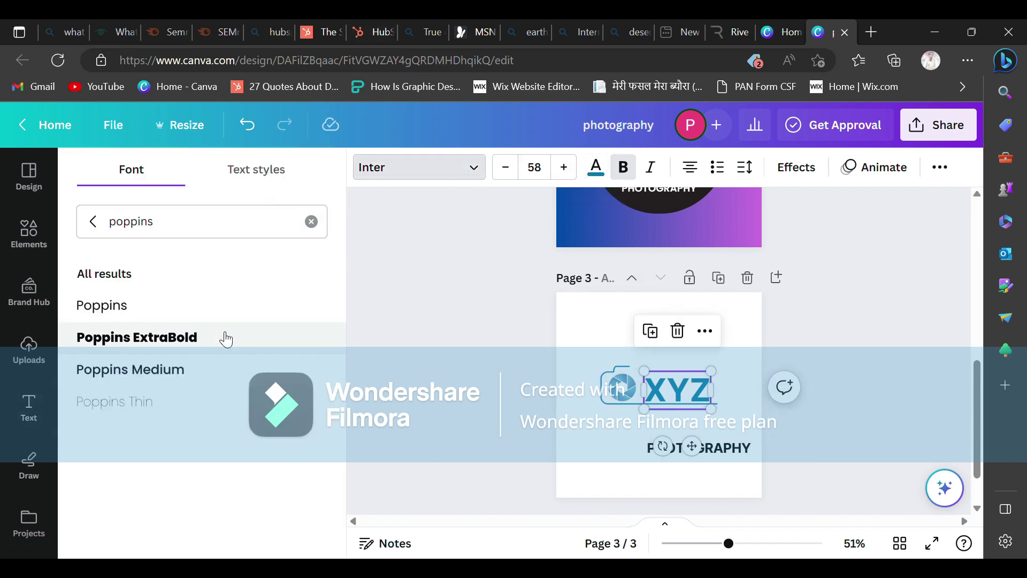
{"action": "left_click", "coordinate": [206, 369]}
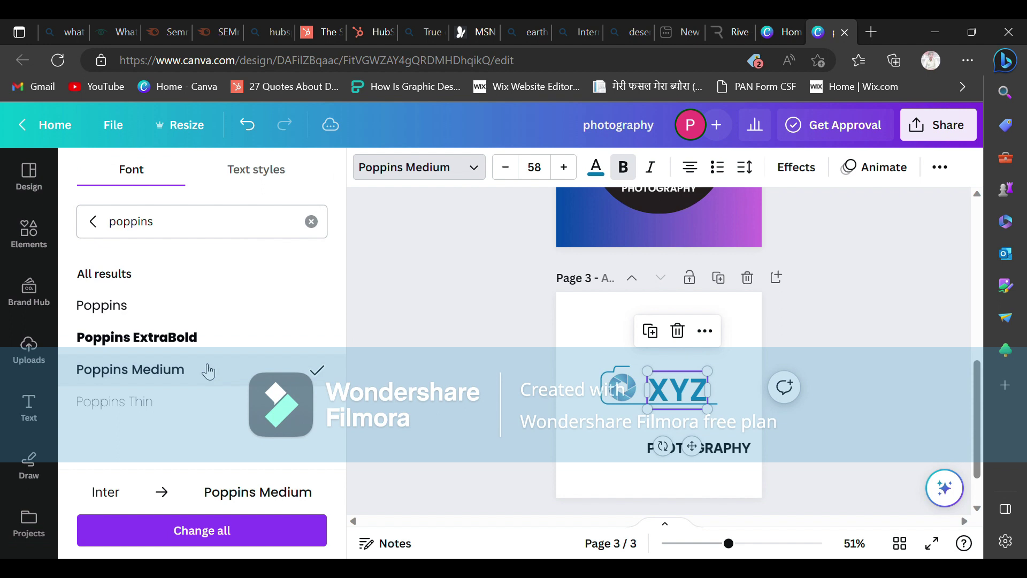
Change the font of the PHOTOGRAPHY text on page 3 to Poppins Medium, trying Poppins ExtraBold first
{"action": "left_click", "coordinate": [731, 452]}
{"action": "left_click", "coordinate": [475, 176]}
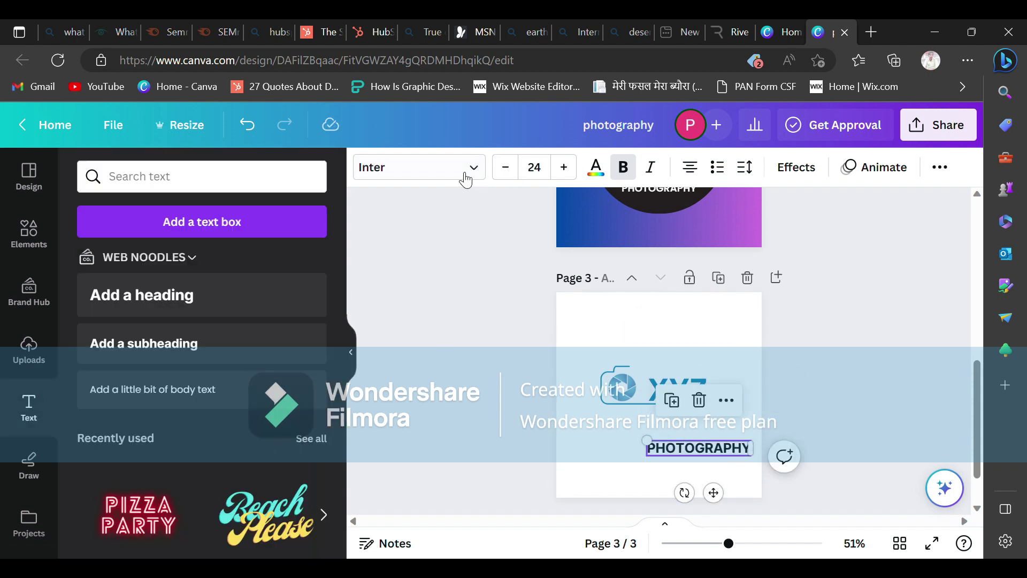
{"action": "left_click", "coordinate": [465, 174]}
{"action": "left_click", "coordinate": [243, 349]}
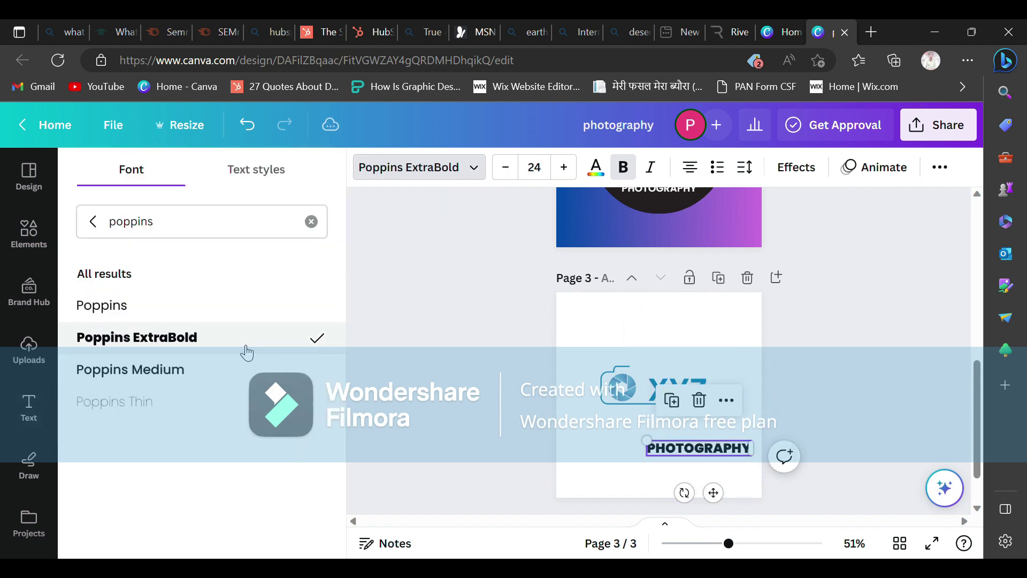
{"action": "left_click", "coordinate": [205, 369]}
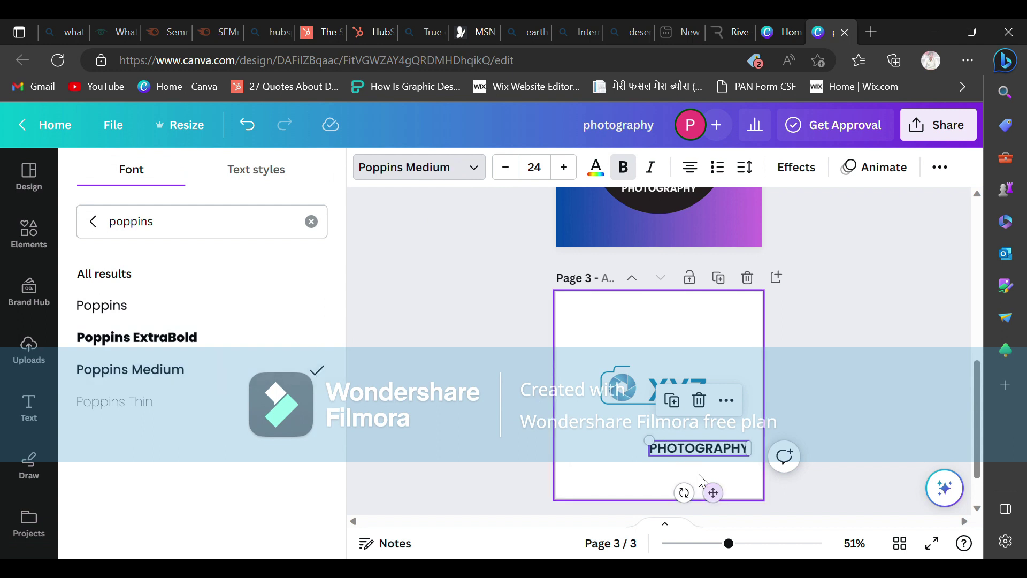
Move the PHOTOGRAPHY text directly below the camera graphic's baseline, with its right end aligned to the line's end, and deselect it
{"action": "left_click_drag", "start_coordinate": [726, 501], "coordinate": [716, 489]}
{"action": "left_click_drag", "start_coordinate": [710, 474], "coordinate": [701, 467]}
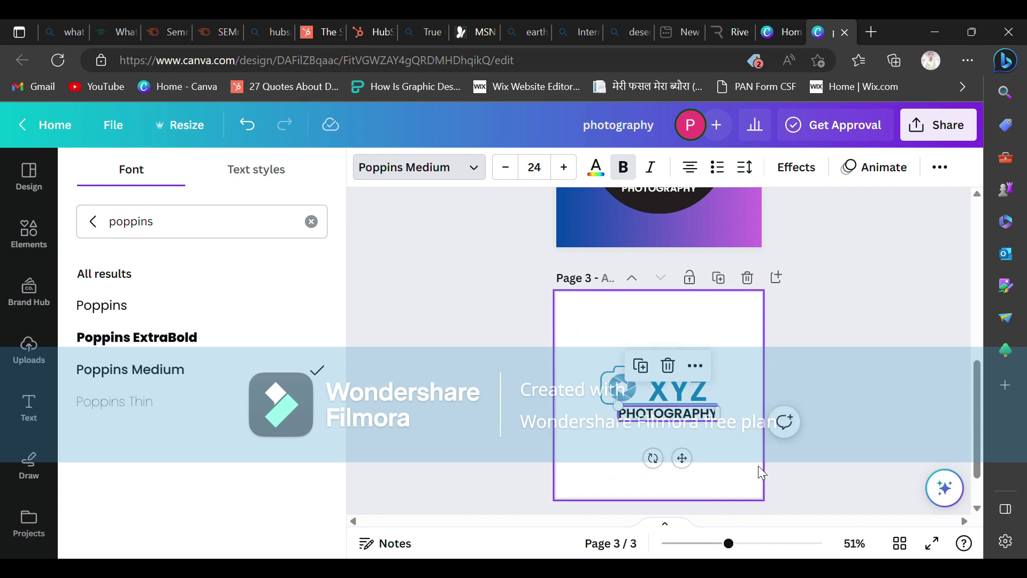
{"action": "left_click", "coordinate": [701, 458]}
Colour the PHOTOGRAPHY text on page 3 with the blue document colour of the camera graphic
{"action": "left_click", "coordinate": [626, 423]}
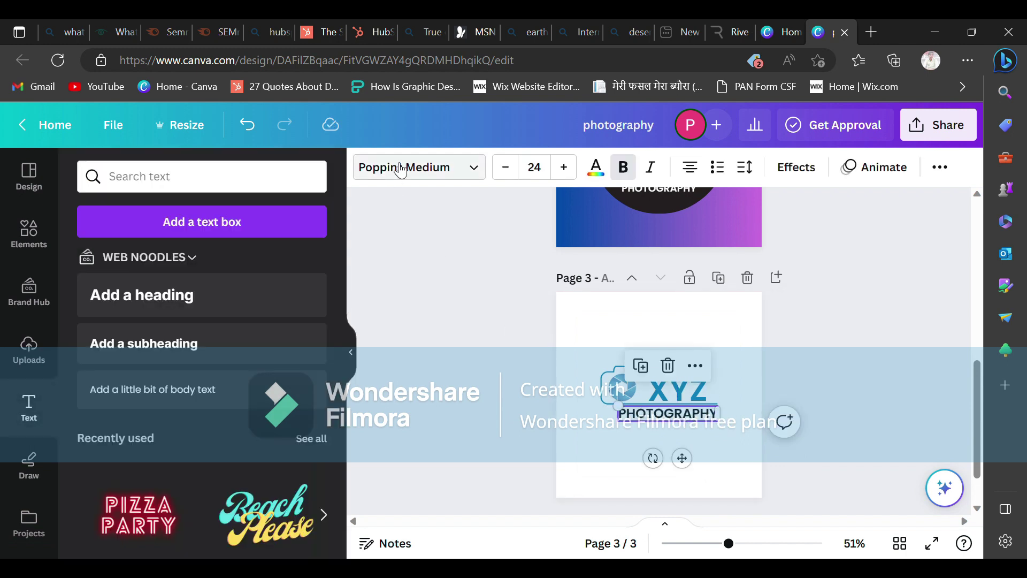
{"action": "left_click", "coordinate": [468, 178]}
{"action": "left_click", "coordinate": [594, 167]}
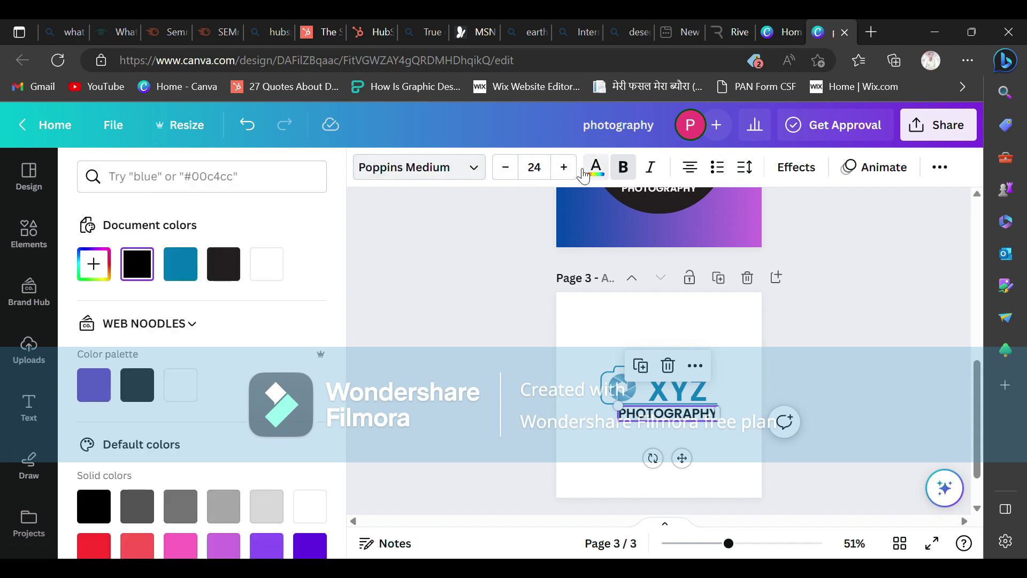
{"action": "left_click", "coordinate": [202, 272]}
Select the camera graphic and both texts together, shift the whole logo slightly down on page 3, and deselect it
{"action": "left_click", "coordinate": [594, 447]}
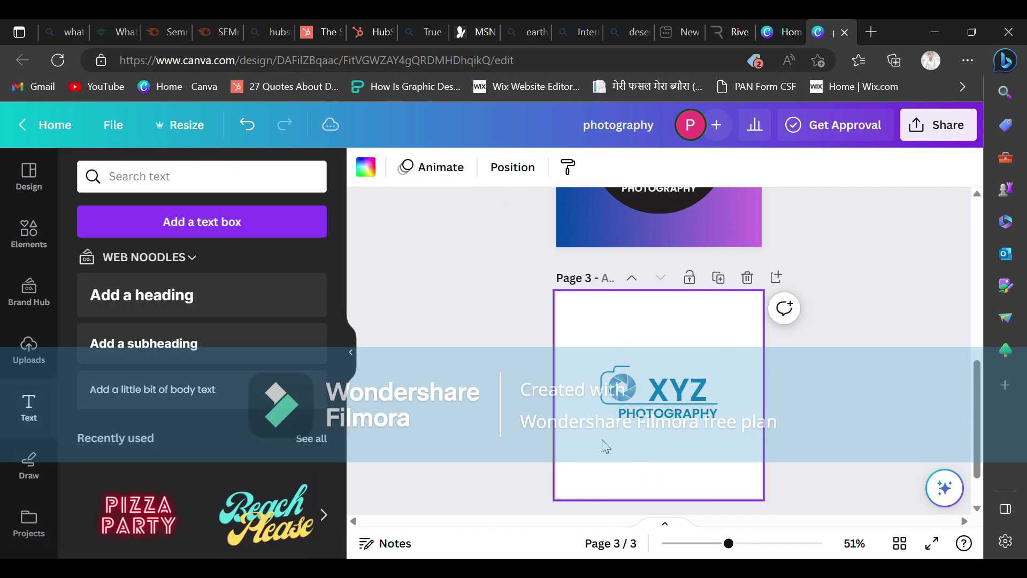
{"action": "left_click_drag", "start_coordinate": [737, 369], "coordinate": [663, 416]}
{"action": "left_click", "coordinate": [705, 451]}
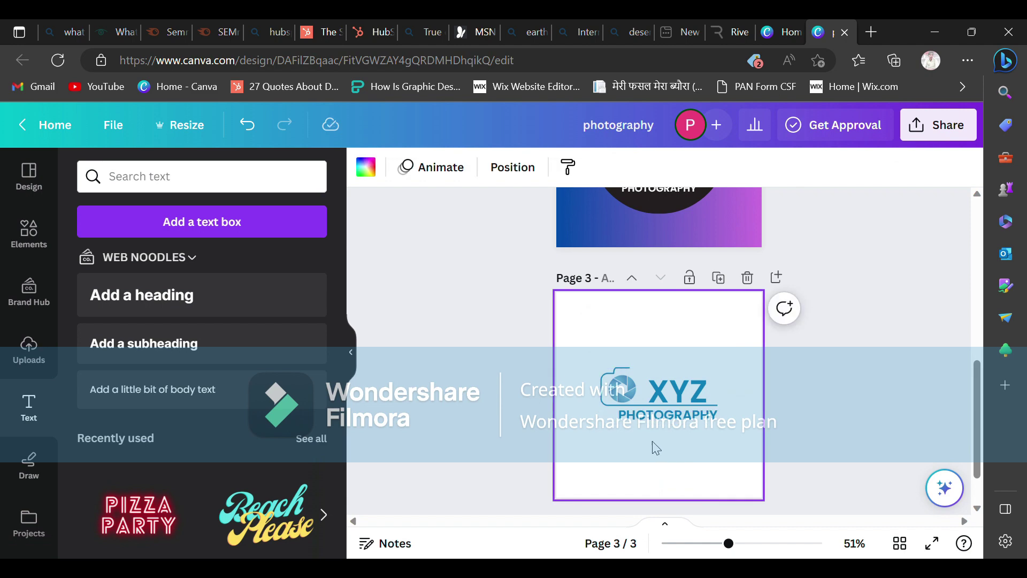
Look through the recommended camera graphics in the elements library and review the logo designs on the earlier pages
{"action": "left_click", "coordinate": [29, 232]}
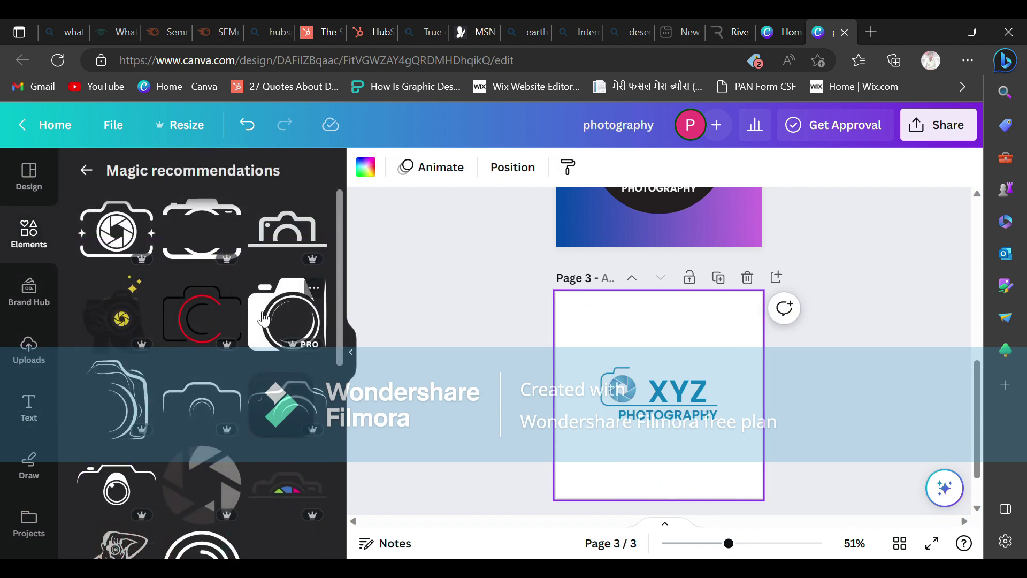
{"action": "scroll", "coordinate": [263, 319], "scroll_direction": "down", "scroll_amount": 1}
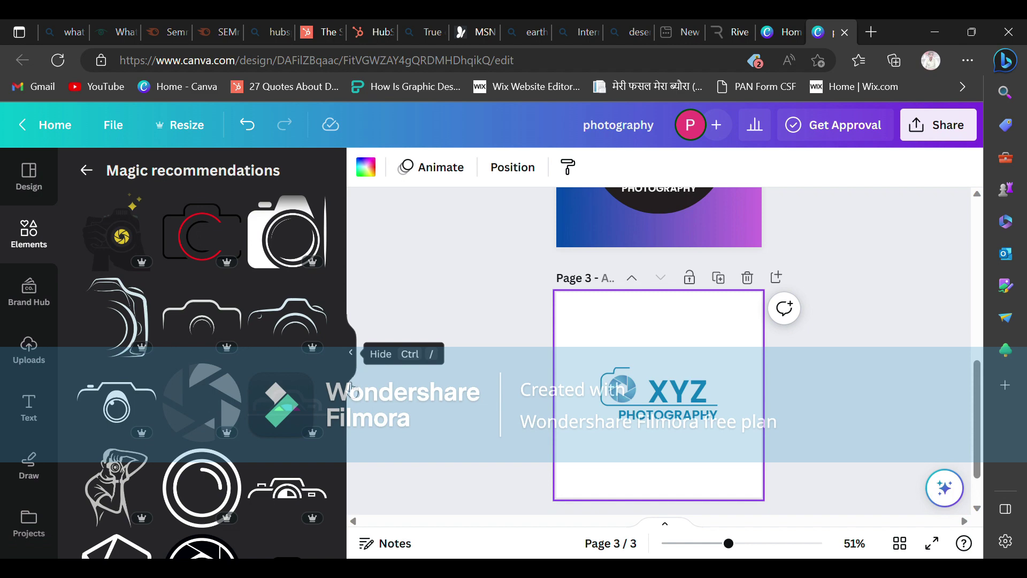
{"action": "scroll", "coordinate": [204, 381], "scroll_direction": "down", "scroll_amount": 5}
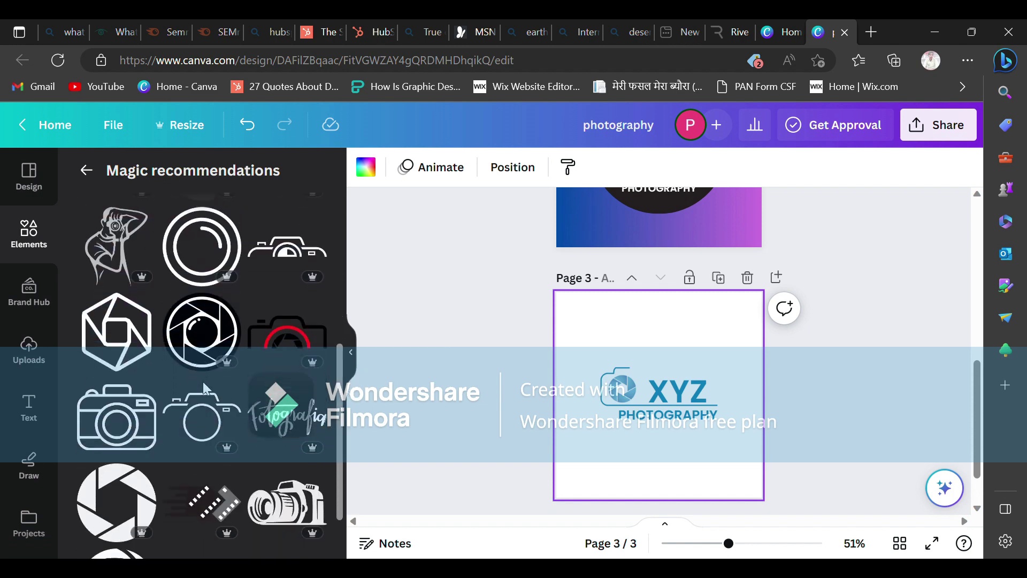
{"action": "scroll", "coordinate": [203, 381], "scroll_direction": "down", "scroll_amount": 2}
{"action": "scroll", "coordinate": [207, 383], "scroll_direction": "up", "scroll_amount": 7}
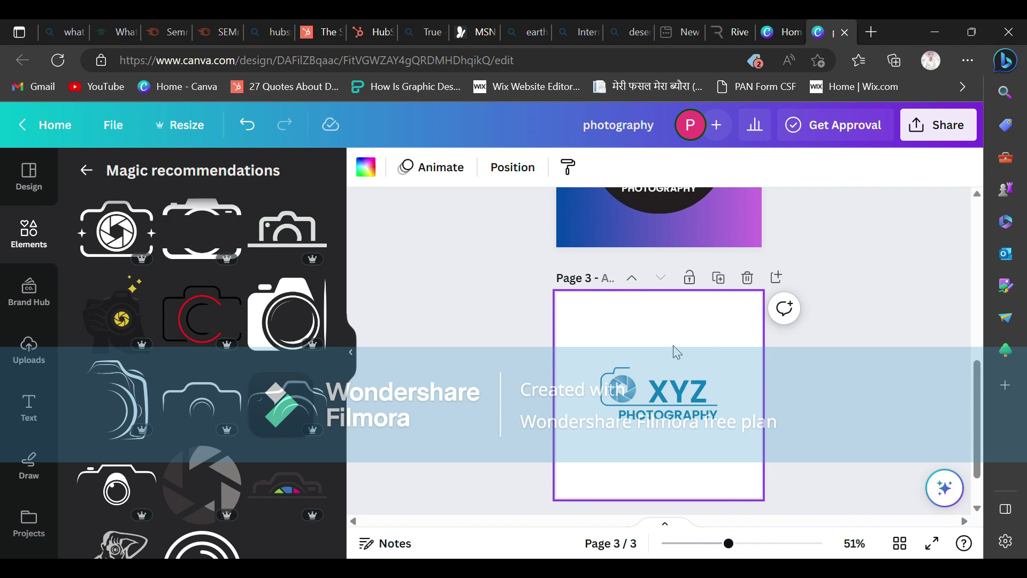
{"action": "scroll", "coordinate": [673, 350], "scroll_direction": "up", "scroll_amount": 10}
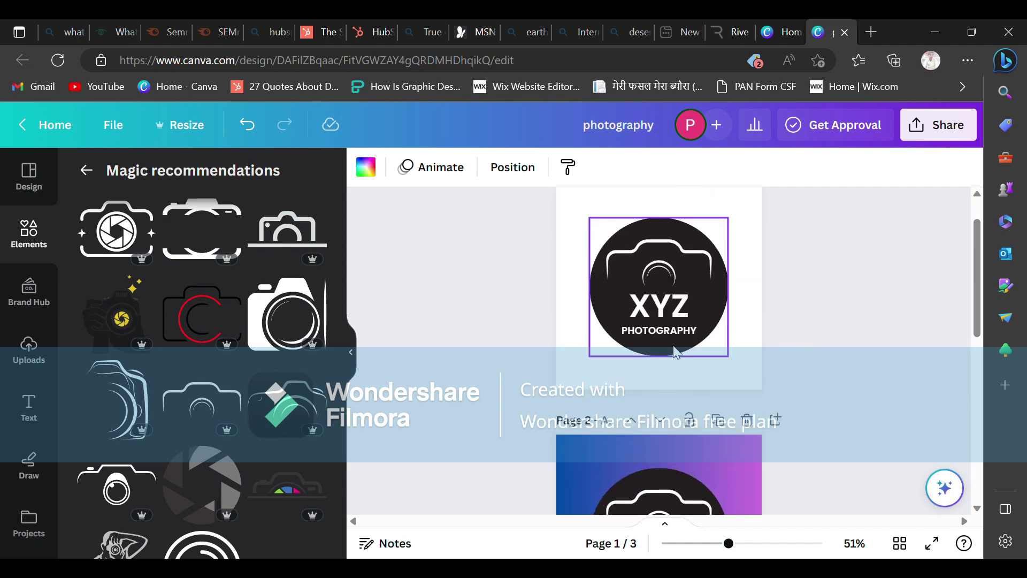
{"action": "scroll", "coordinate": [674, 350], "scroll_direction": "down", "scroll_amount": 2}
{"action": "scroll", "coordinate": [672, 340], "scroll_direction": "up", "scroll_amount": 3}
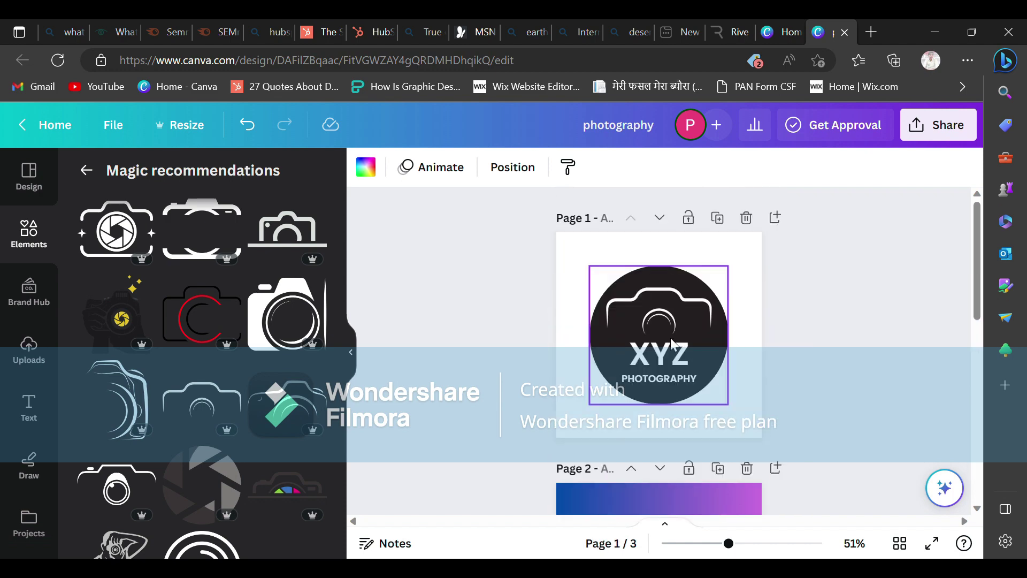